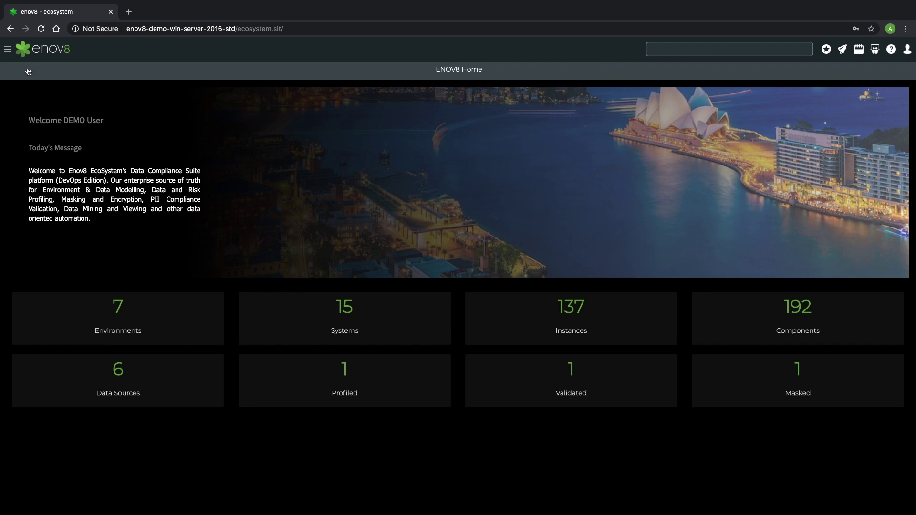
Open the AU Audit Profile - Oracle Demo profile configuration for editing and review its list of PII patterns.
{"action": "left_click", "coordinate": [8, 50]}
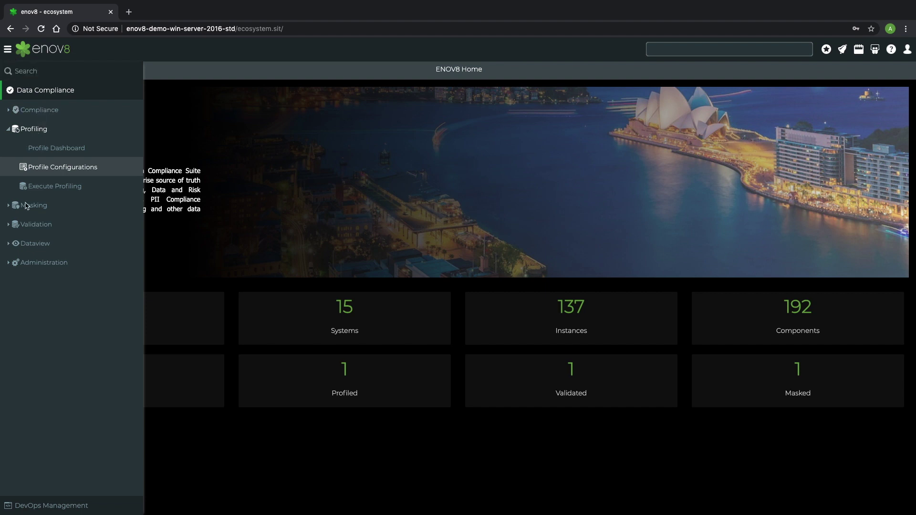
{"action": "left_click", "coordinate": [33, 169]}
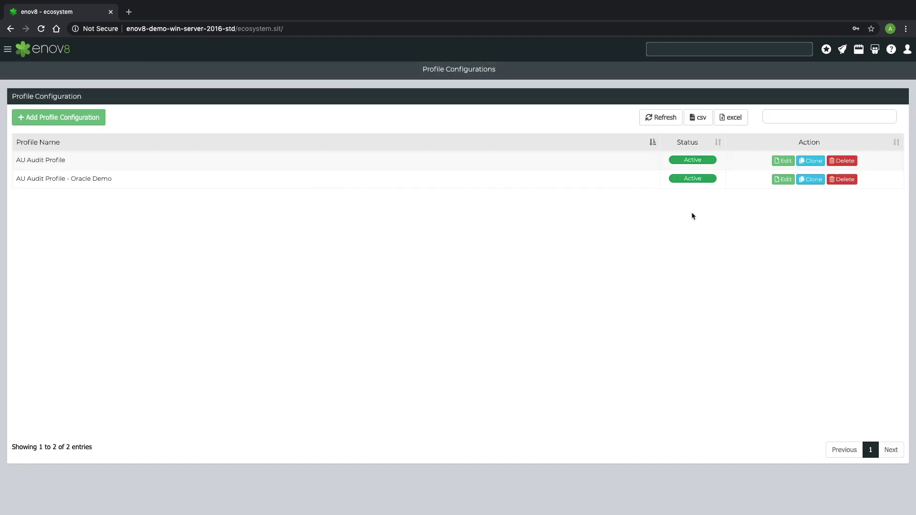
{"action": "left_click", "coordinate": [781, 180]}
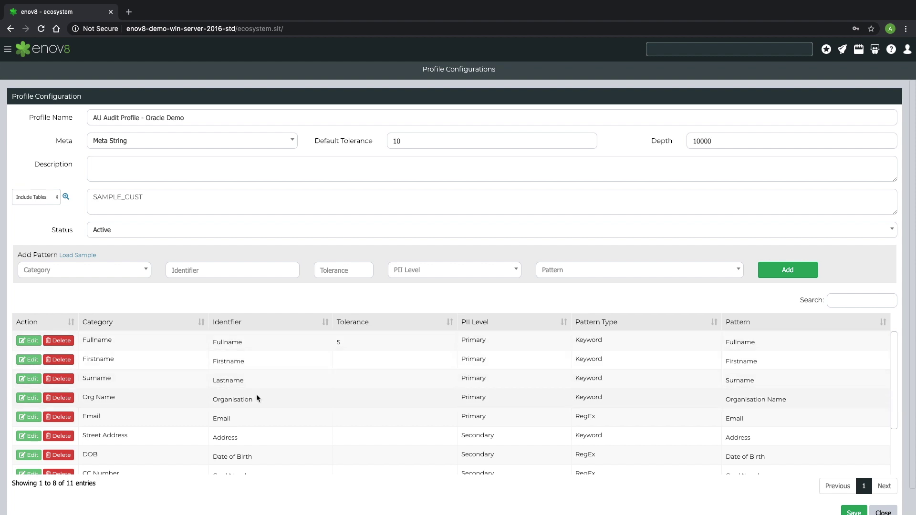
{"action": "scroll", "coordinate": [256, 395], "scroll_direction": "down", "scroll_amount": 2}
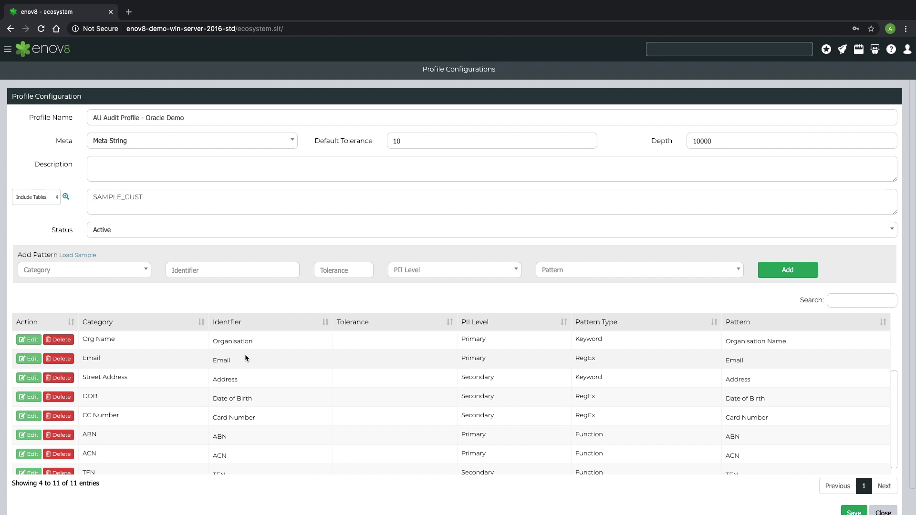
{"action": "scroll", "coordinate": [215, 394], "scroll_direction": "down", "scroll_amount": 1}
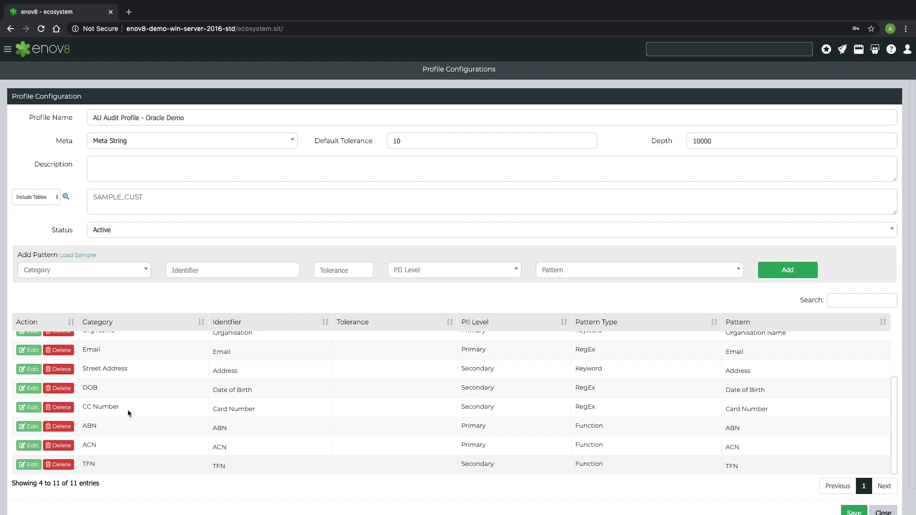
Check the table inclusion options of the Oracle demo profile and save the configuration.
{"action": "left_click", "coordinate": [48, 204]}
{"action": "left_click", "coordinate": [67, 183]}
{"action": "left_click", "coordinate": [846, 511]}
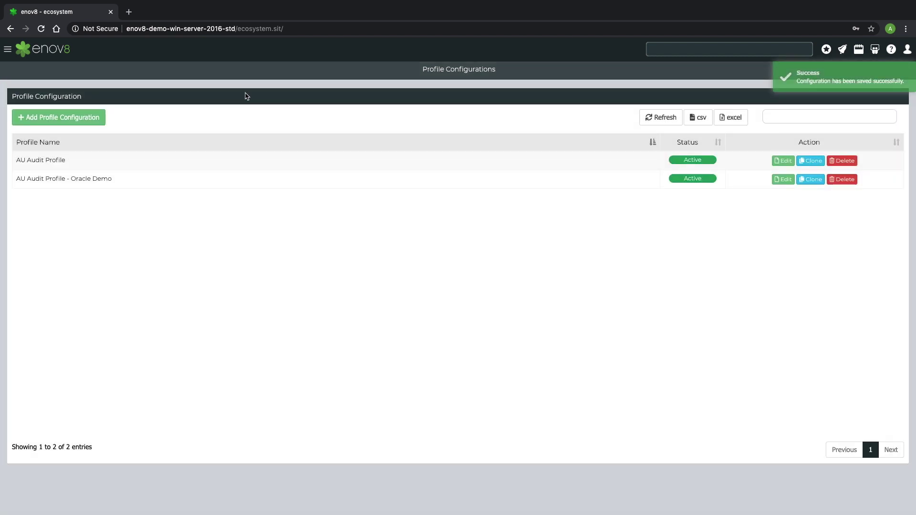
Go to Execute Profiling and assign the AU Audit Profile - Oracle Demo config to the SYD_C.DBServer_SIT_GDW data source.
{"action": "left_click", "coordinate": [7, 49]}
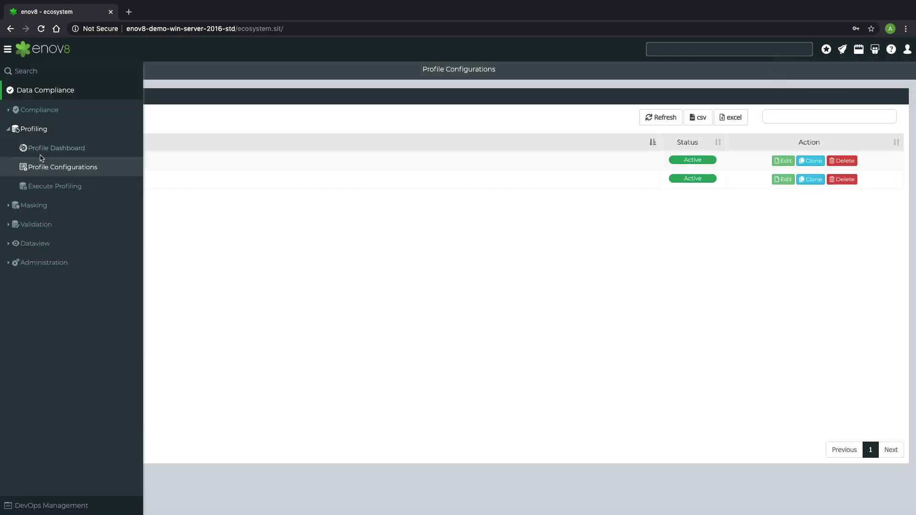
{"action": "left_click", "coordinate": [41, 187]}
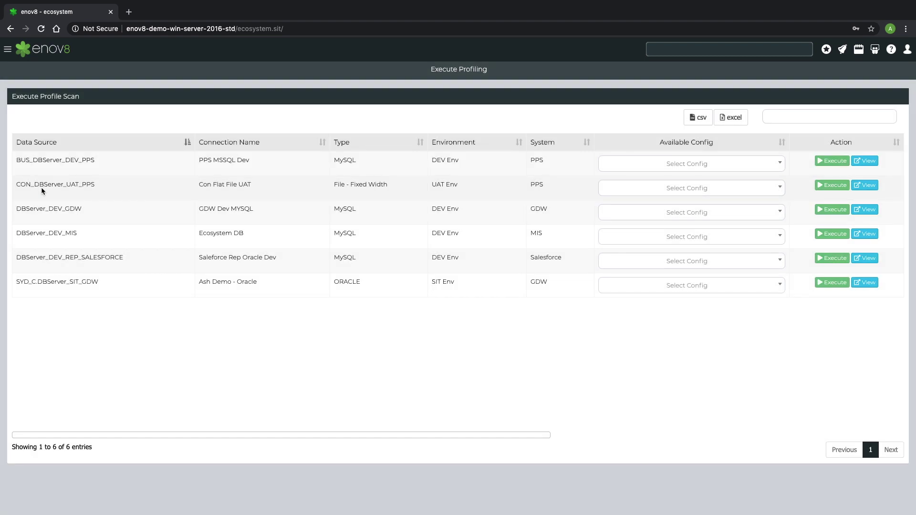
{"action": "left_click", "coordinate": [670, 286]}
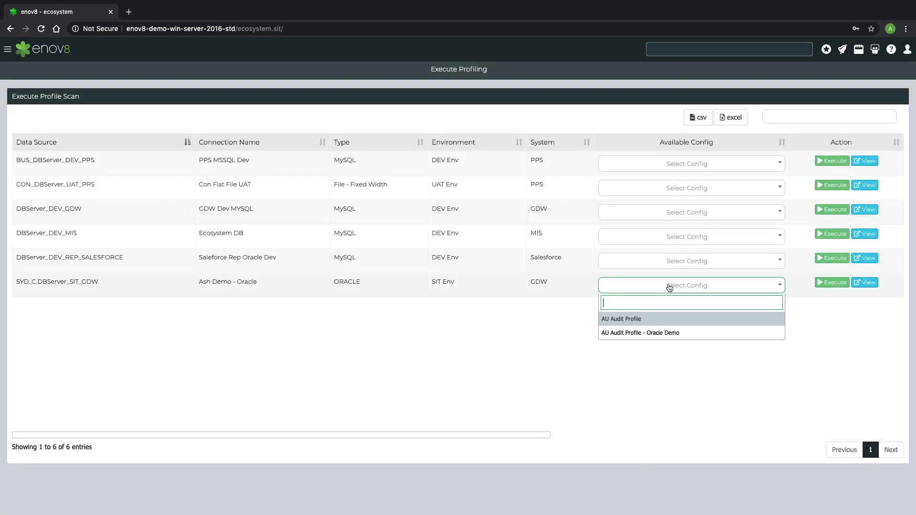
{"action": "left_click", "coordinate": [653, 336]}
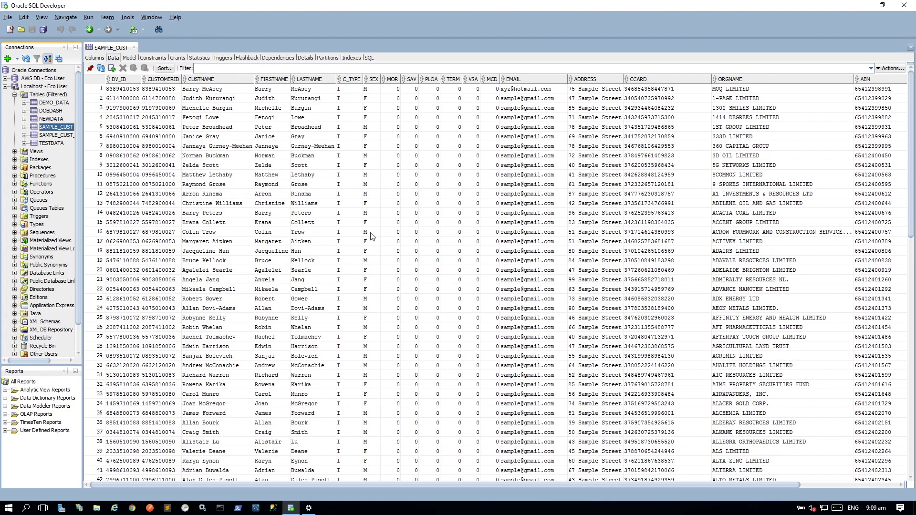
Switch to Oracle SQL Developer and compare the data in the SAMPLE_CUST_ORIGINAL and SAMPLE_CUST tables.
{"action": "left_click", "coordinate": [60, 135]}
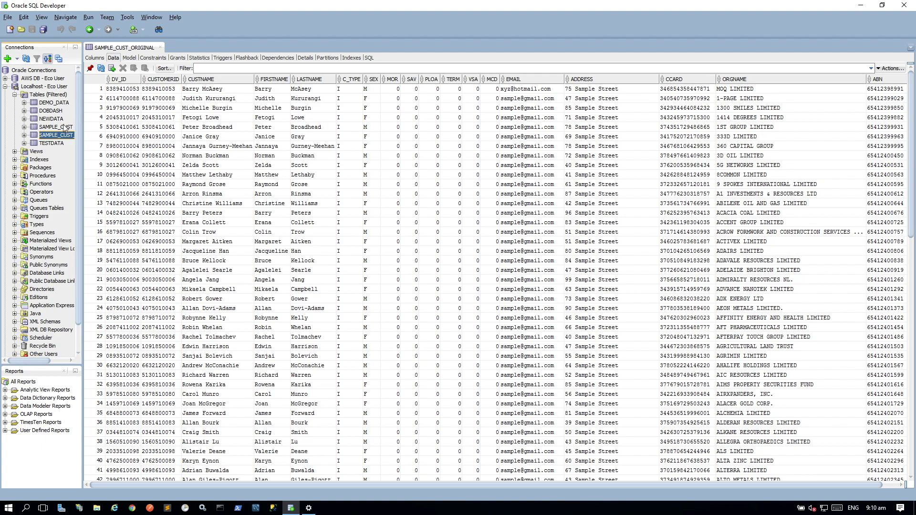
{"action": "left_click", "coordinate": [65, 128]}
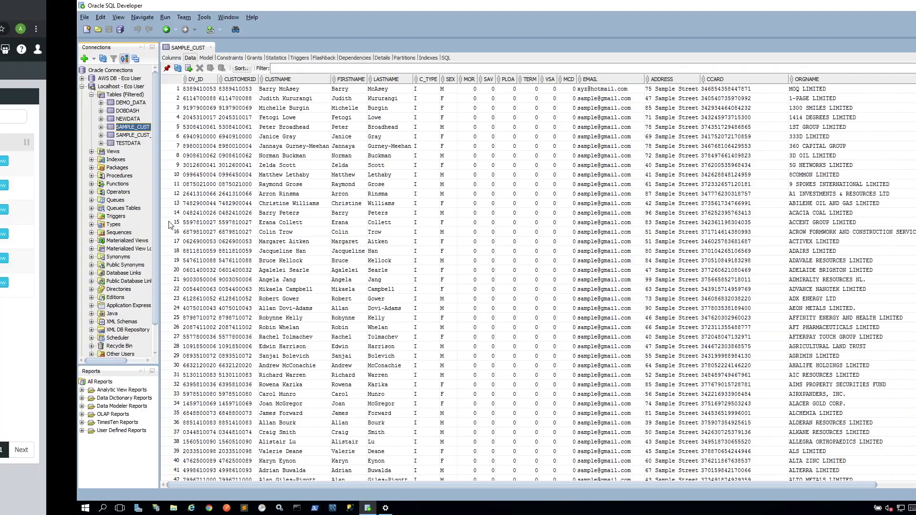
Back in enov8, execute the profile scan on SYD_C.DBServer_SIT_GDW and go to the Profile Dashboard's list of executions.
{"action": "left_click", "coordinate": [835, 284]}
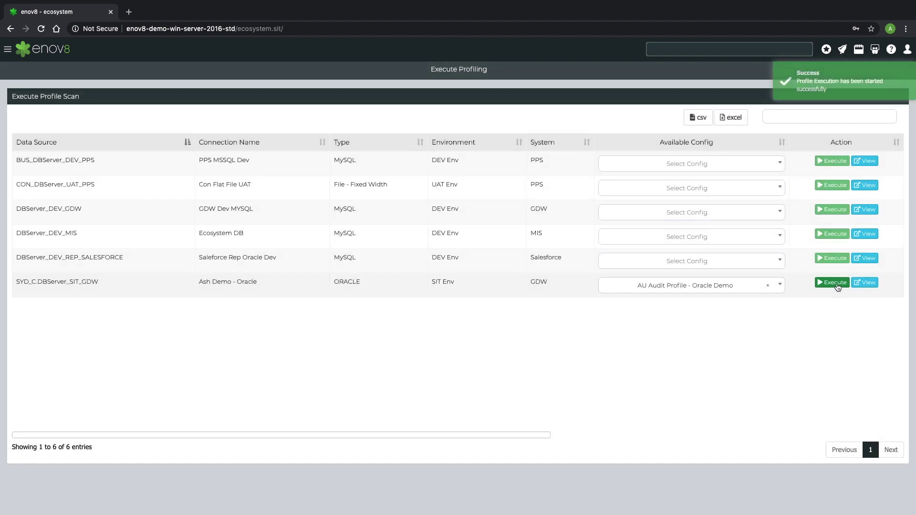
{"action": "left_click", "coordinate": [7, 49]}
{"action": "left_click", "coordinate": [48, 152]}
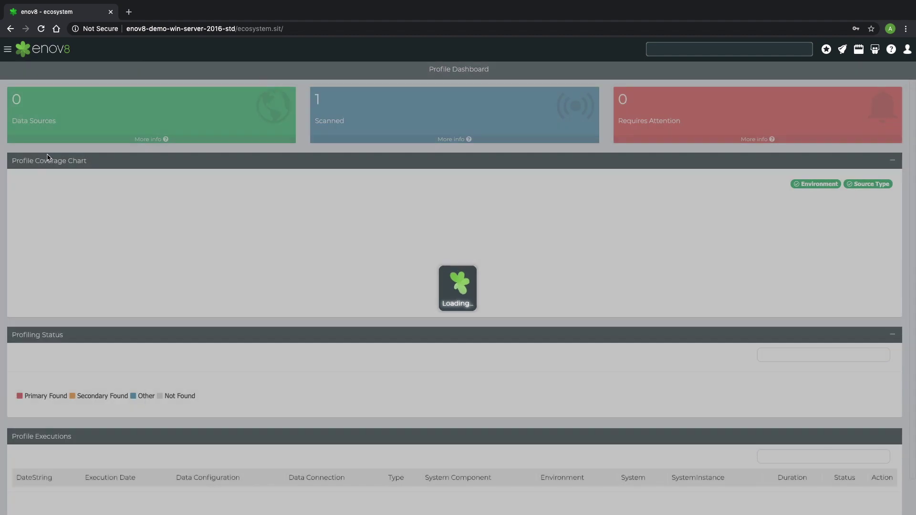
{"action": "scroll", "coordinate": [408, 372], "scroll_direction": "down", "scroll_amount": 9}
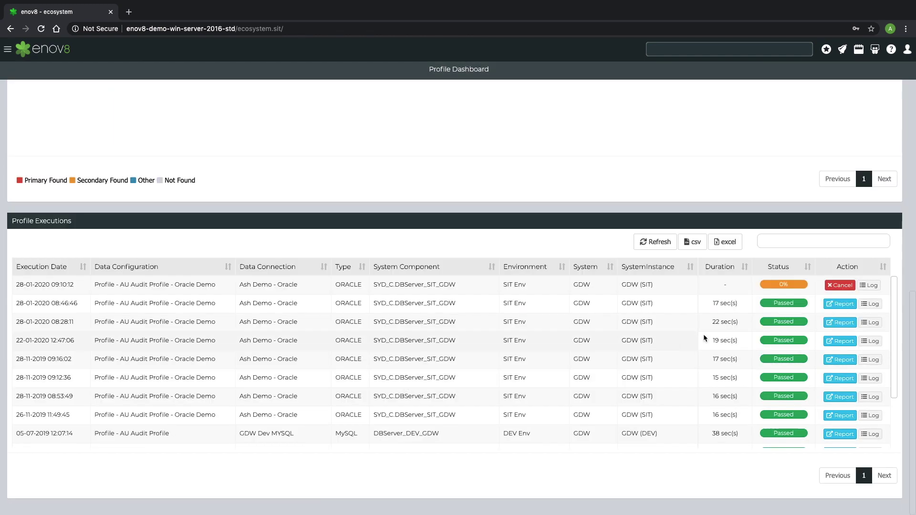
Read the scan log of the newest profile execution through to its end and close it.
{"action": "left_click", "coordinate": [862, 284]}
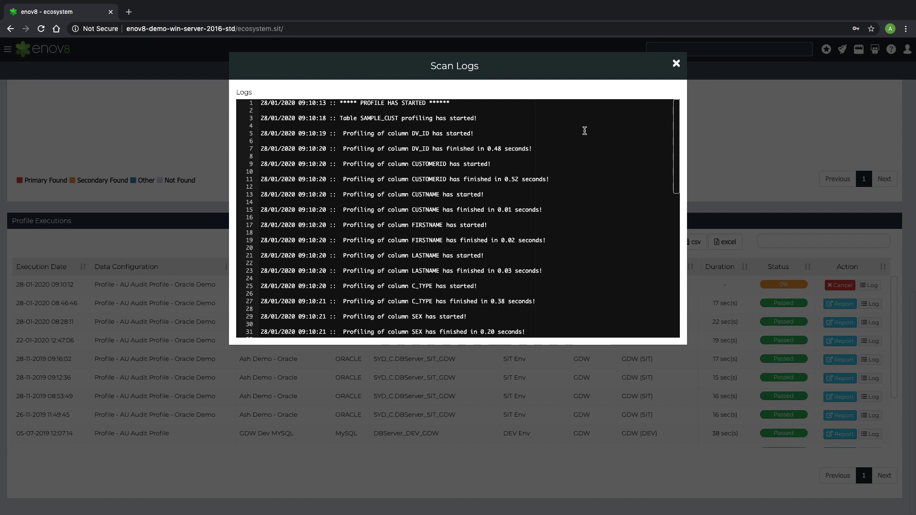
{"action": "scroll", "coordinate": [530, 207], "scroll_direction": "down", "scroll_amount": 1}
{"action": "scroll", "coordinate": [531, 207], "scroll_direction": "down", "scroll_amount": 8}
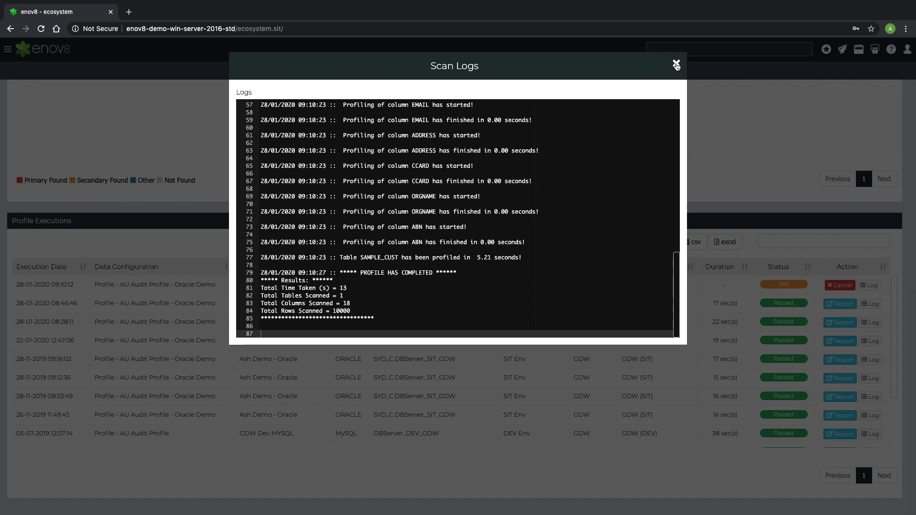
{"action": "left_click", "coordinate": [677, 65]}
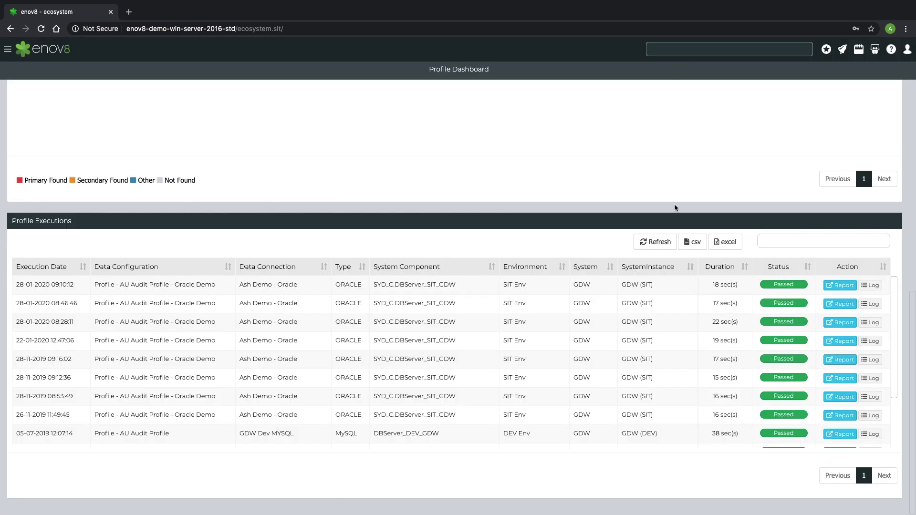
Open the newest execution's scan report and show the matching data for CUSTNAME and the random data for SEX.
{"action": "left_click", "coordinate": [836, 282]}
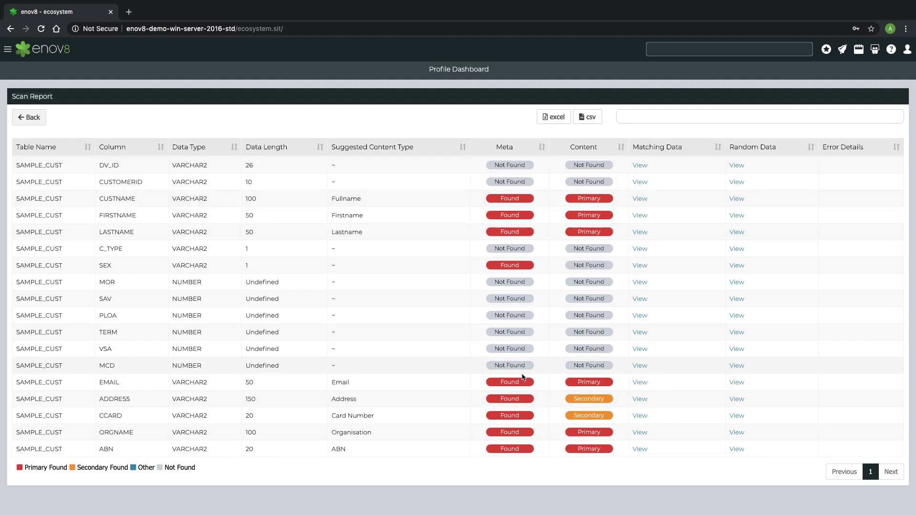
{"action": "left_click", "coordinate": [640, 199]}
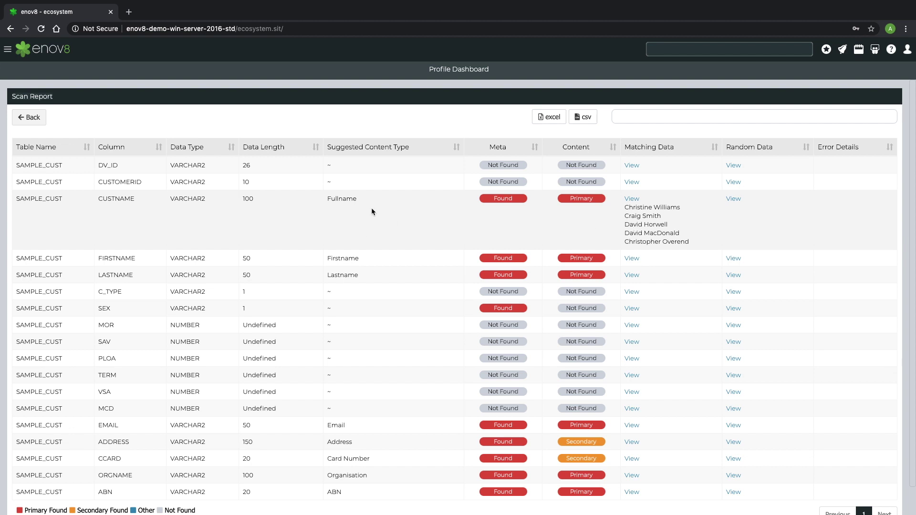
{"action": "left_click", "coordinate": [734, 308]}
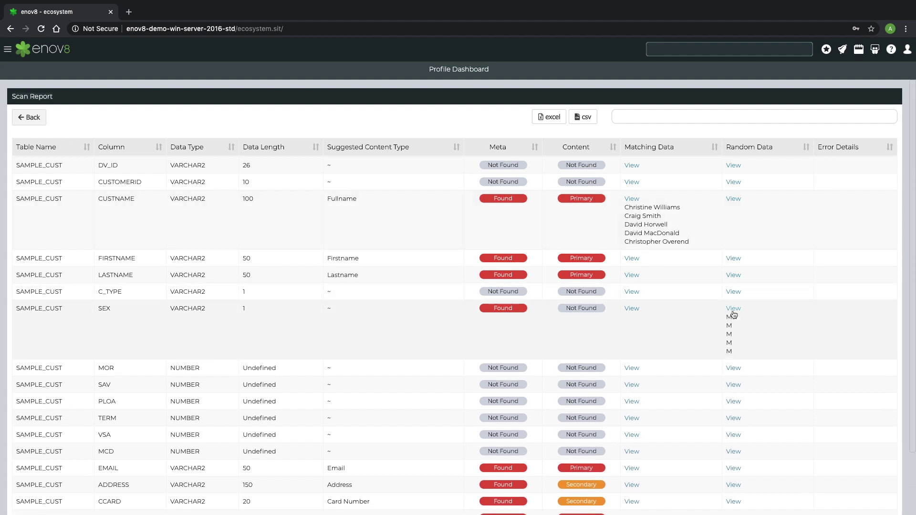
Filter the scan report by "name", review the matching columns and return to the Profile Dashboard.
{"action": "left_click", "coordinate": [763, 114]}
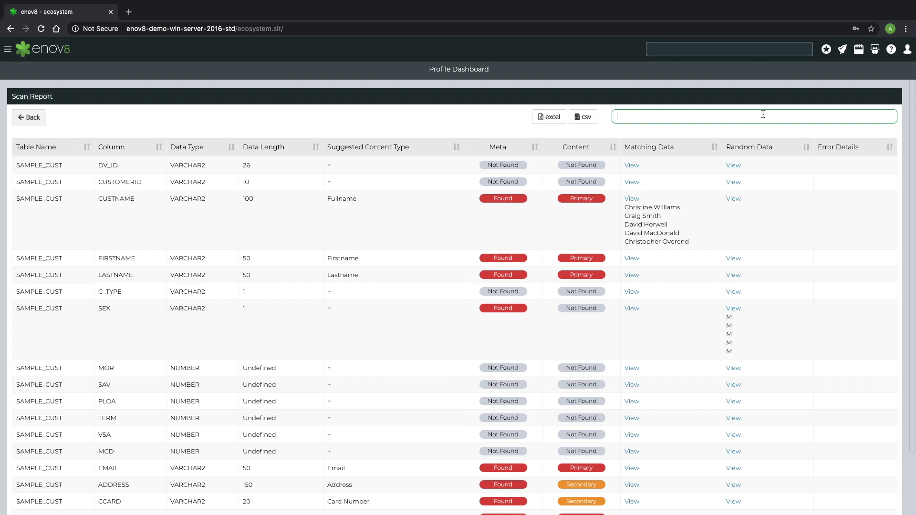
{"action": "type", "text": "name"}
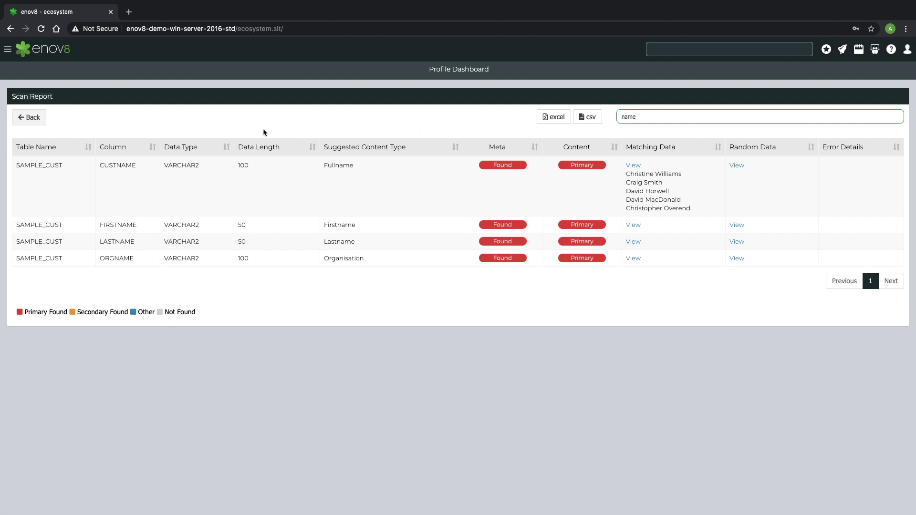
{"action": "left_click", "coordinate": [32, 118]}
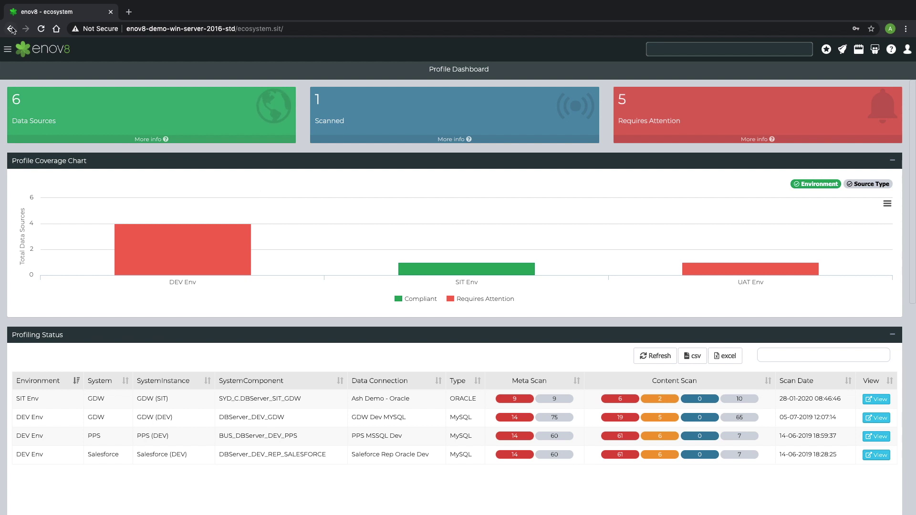
{"action": "left_click", "coordinate": [8, 49]}
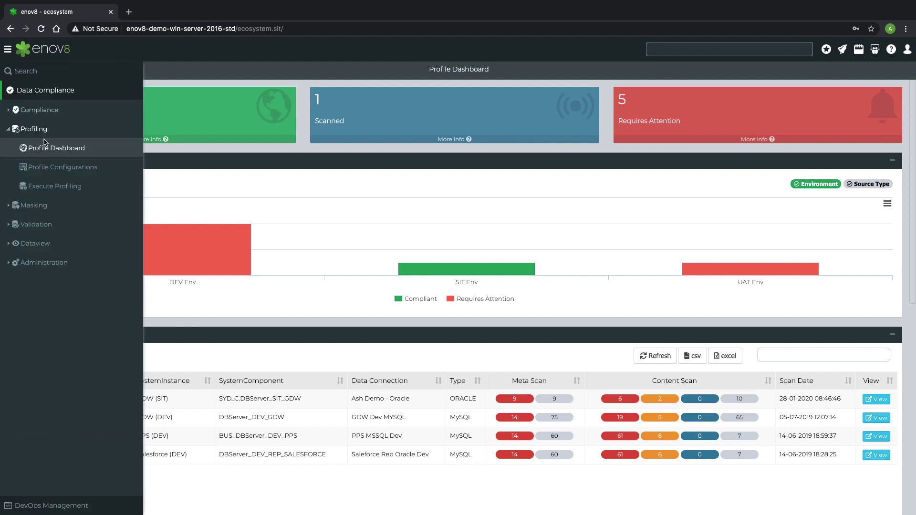
{"action": "left_click", "coordinate": [8, 208]}
{"action": "left_click", "coordinate": [66, 185]}
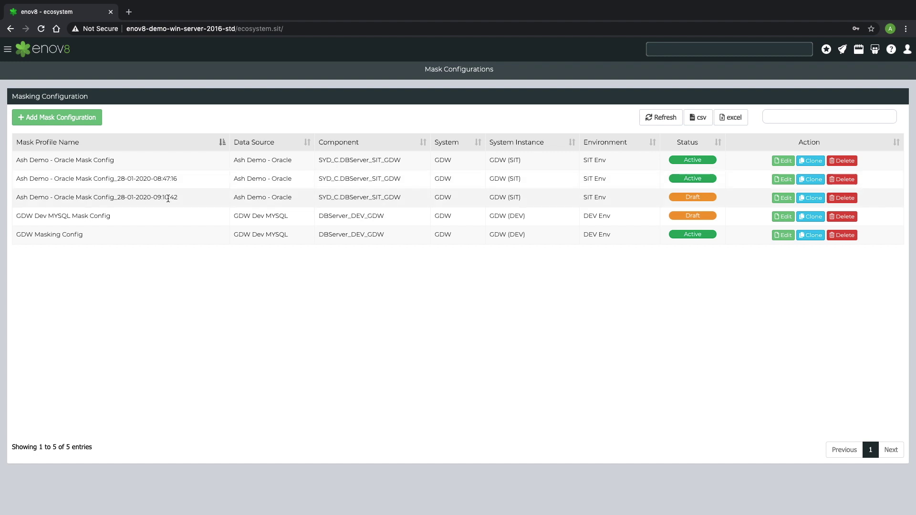
{"action": "left_click", "coordinate": [784, 199]}
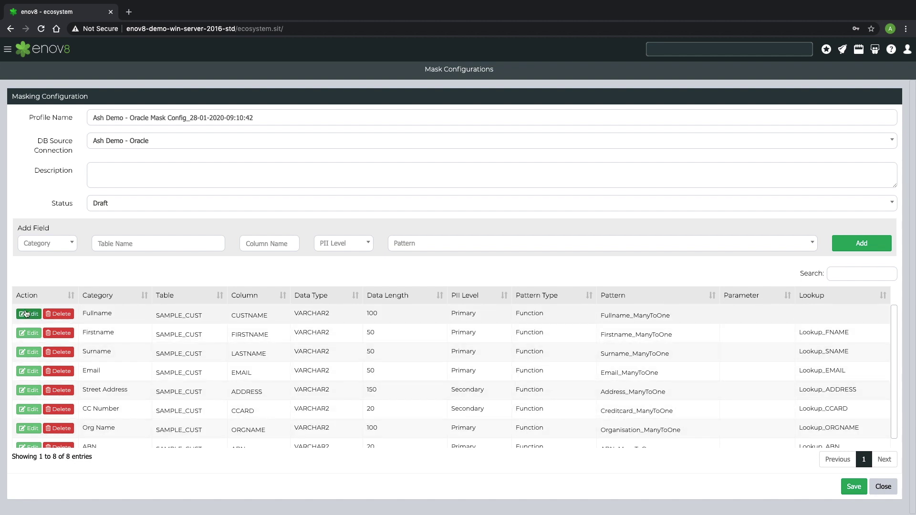
Load the Surname field of the LASTNAME column for editing and inspect its available masking patterns and lookups.
{"action": "left_click", "coordinate": [29, 352]}
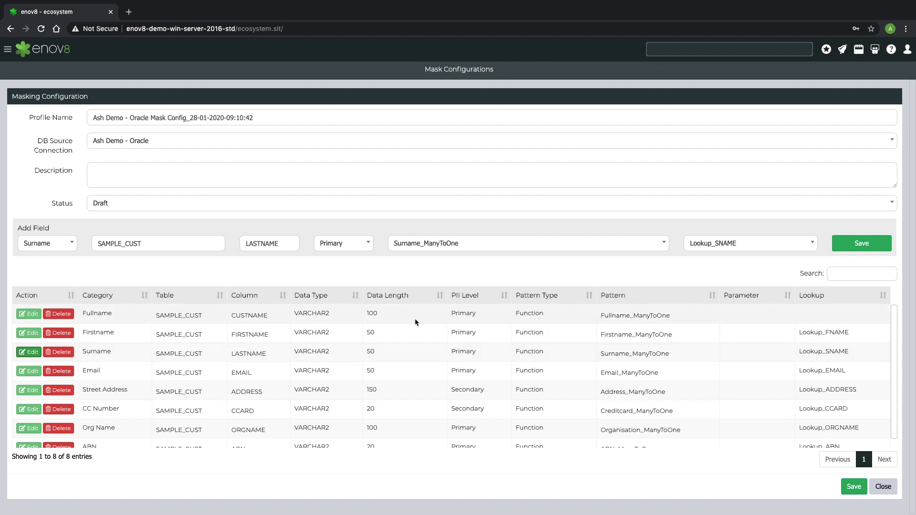
{"action": "left_click", "coordinate": [470, 246]}
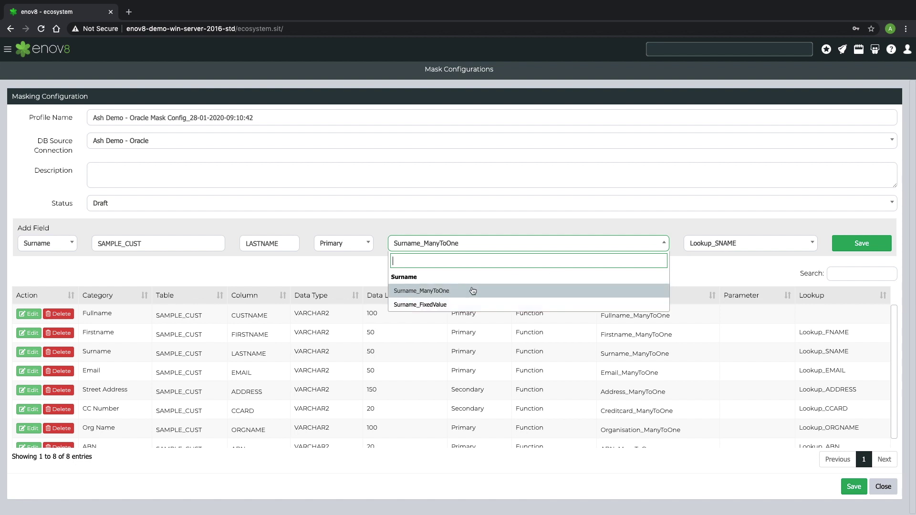
{"action": "left_click", "coordinate": [357, 275]}
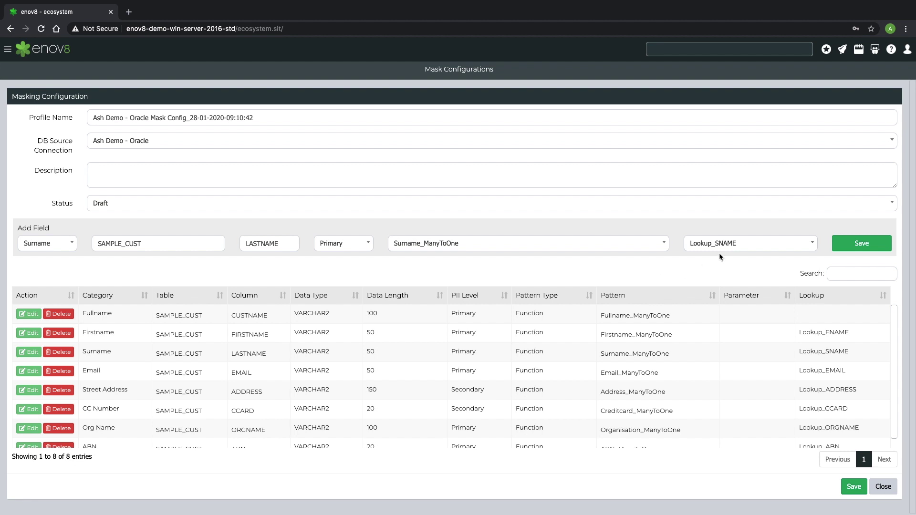
{"action": "left_click", "coordinate": [734, 245]}
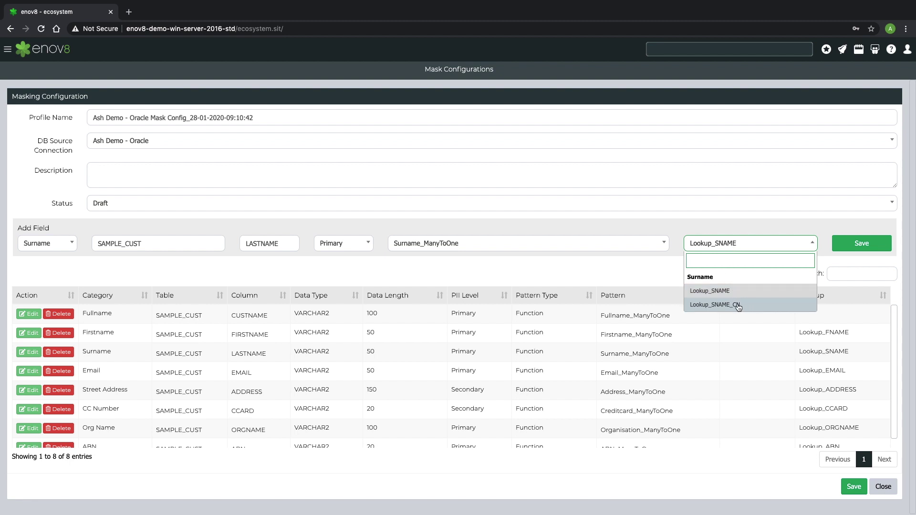
{"action": "left_click", "coordinate": [622, 264]}
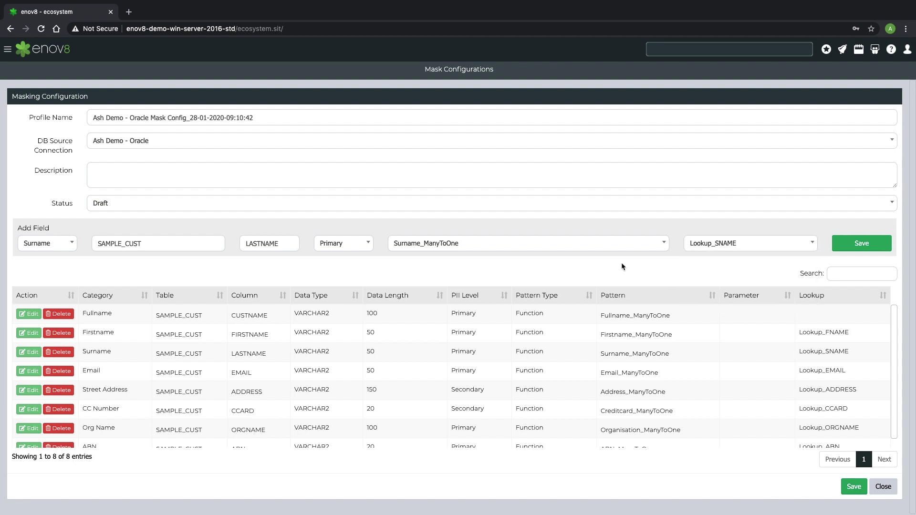
Set the mask configuration's status to Active and save it.
{"action": "left_click", "coordinate": [524, 208]}
{"action": "left_click", "coordinate": [472, 239]}
{"action": "left_click", "coordinate": [853, 487]}
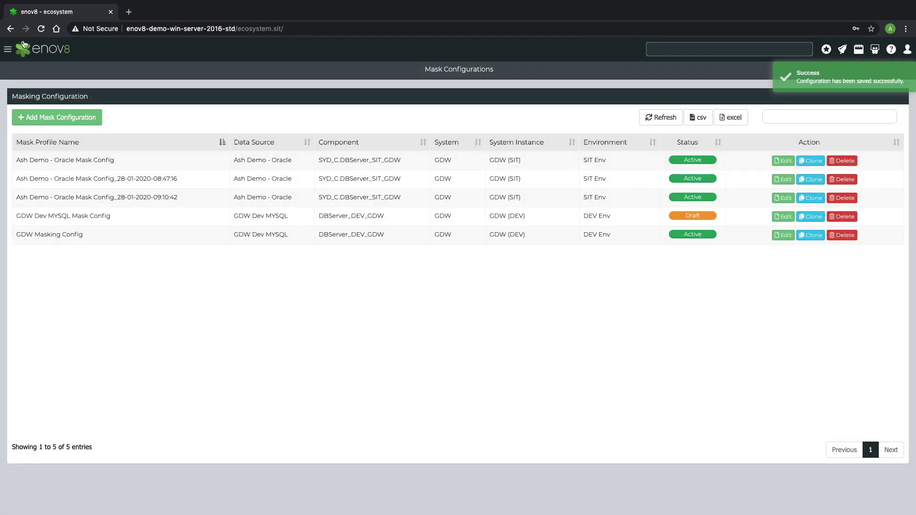
{"action": "left_click", "coordinate": [7, 49]}
{"action": "left_click", "coordinate": [50, 205]}
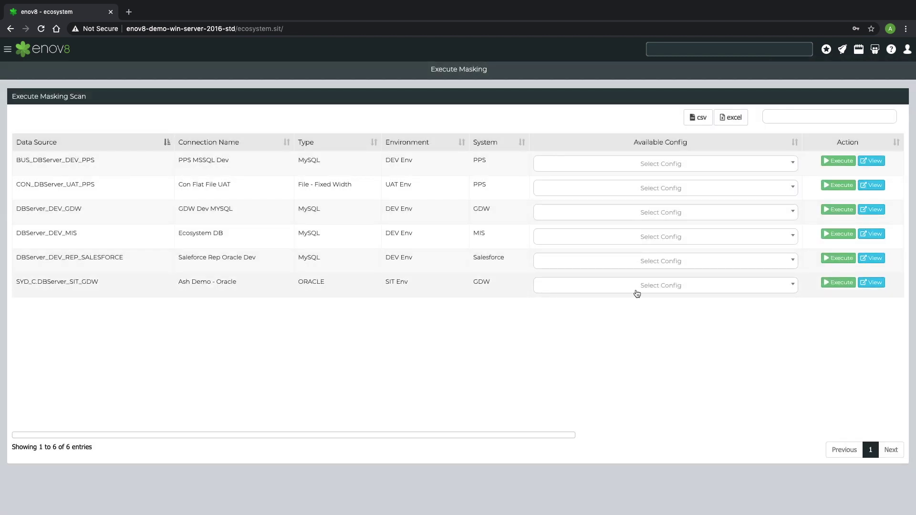
{"action": "left_click", "coordinate": [637, 292]}
{"action": "left_click", "coordinate": [622, 346]}
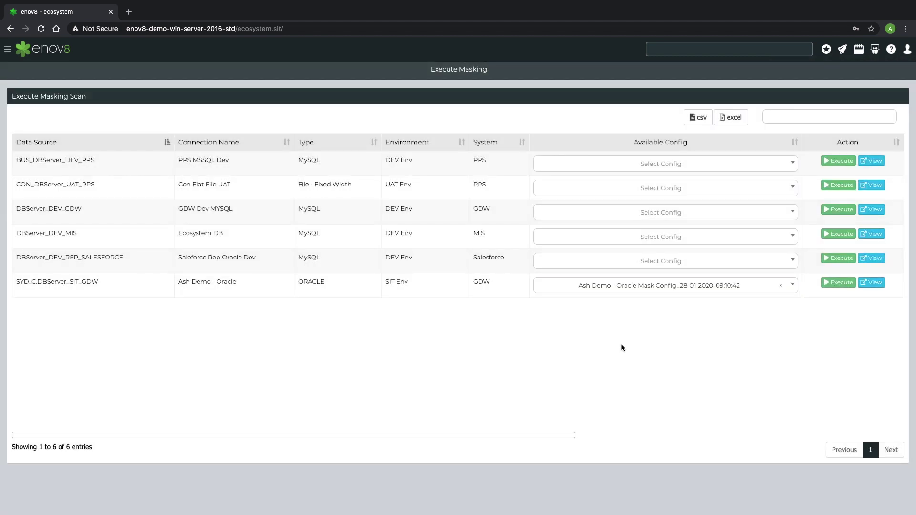
Execute masking on SYD_C.DBServer_SIT_GDW with the assigned config and go to the masking executions on the Mask Dashboard.
{"action": "left_click", "coordinate": [828, 284]}
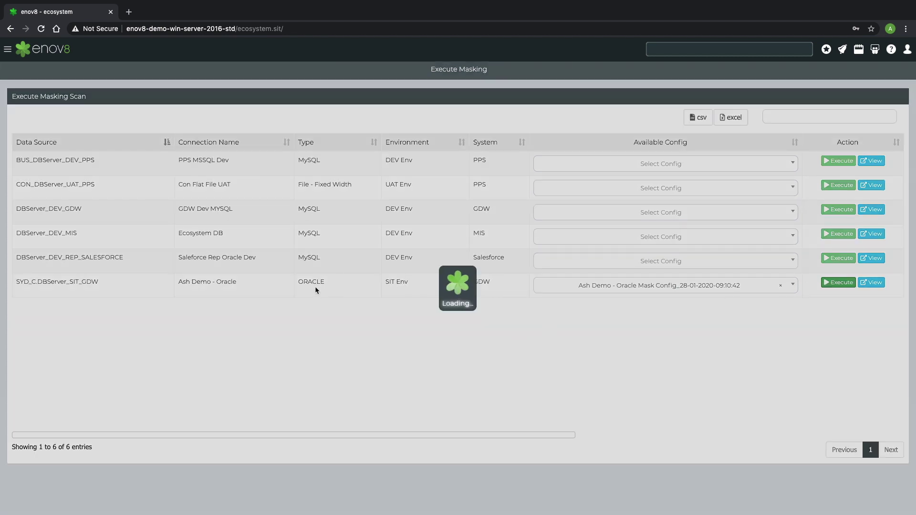
{"action": "left_click", "coordinate": [7, 49]}
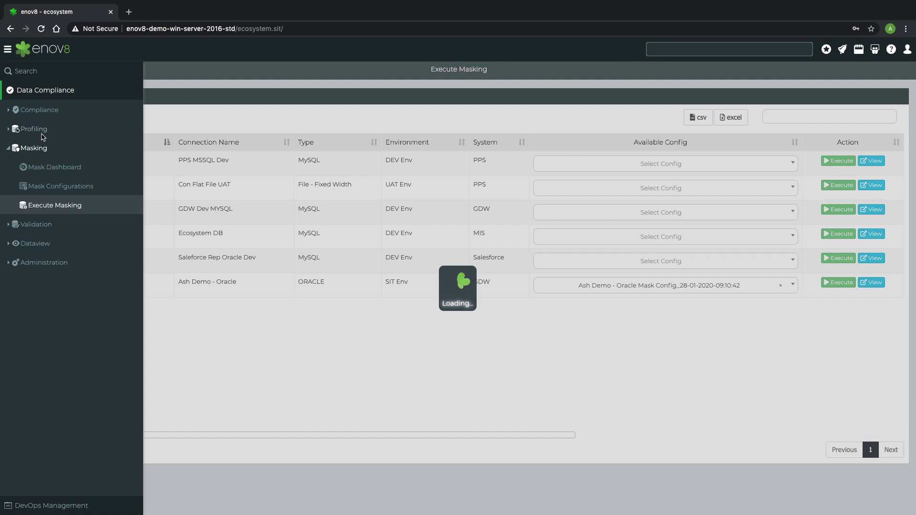
{"action": "left_click", "coordinate": [48, 171]}
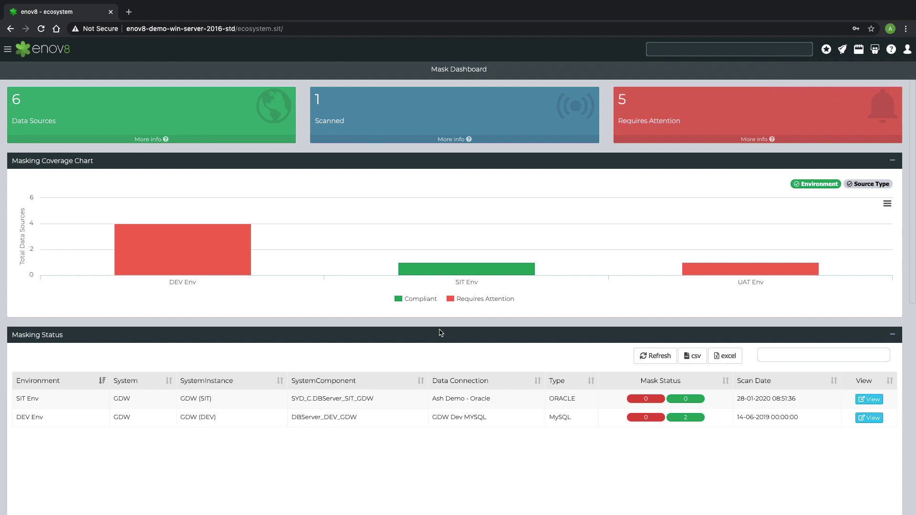
{"action": "scroll", "coordinate": [439, 333], "scroll_direction": "down", "scroll_amount": 10}
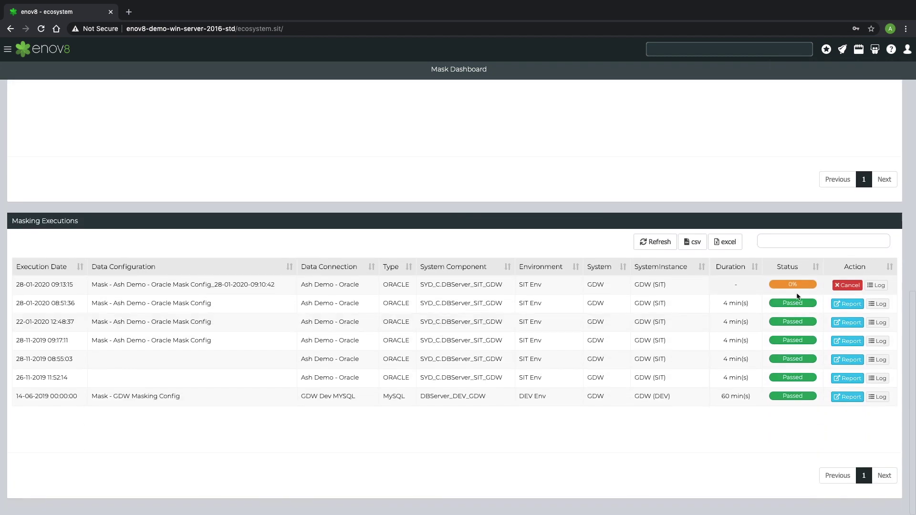
{"action": "left_click", "coordinate": [875, 287]}
{"action": "left_click", "coordinate": [876, 286]}
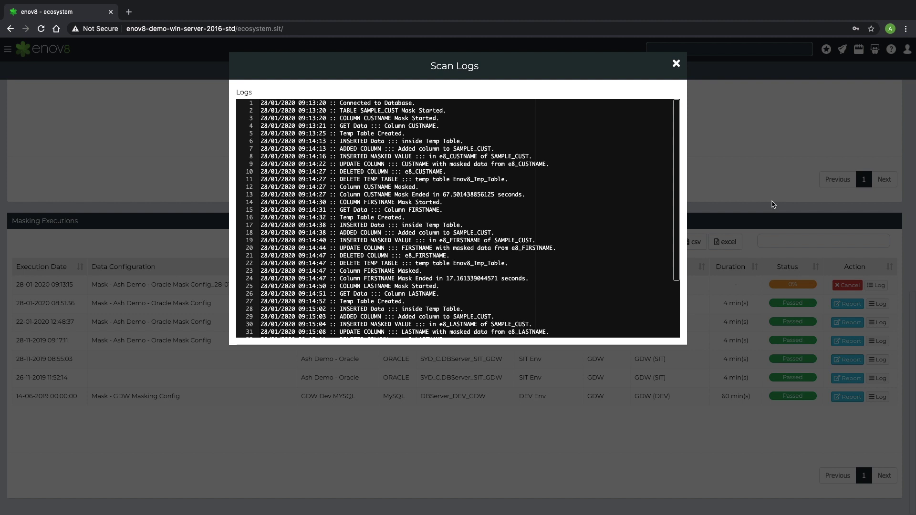
{"action": "scroll", "coordinate": [650, 231], "scroll_direction": "down", "scroll_amount": 3}
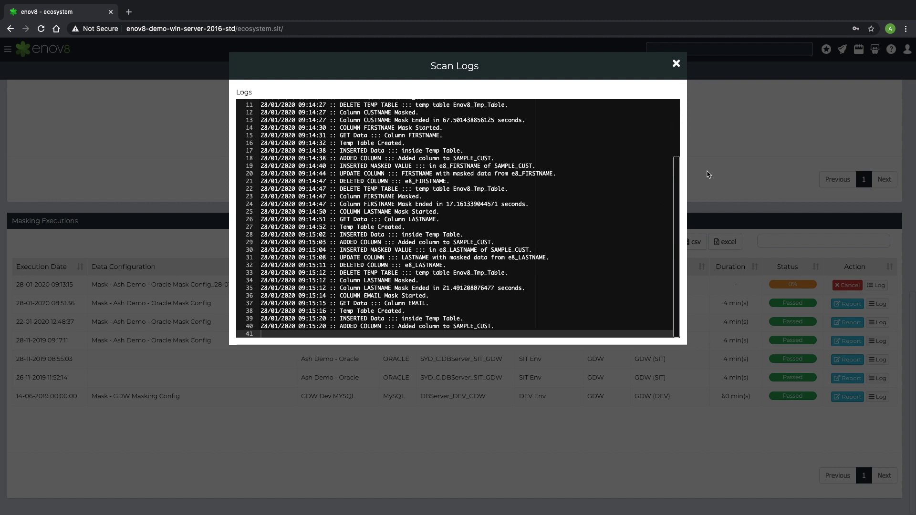
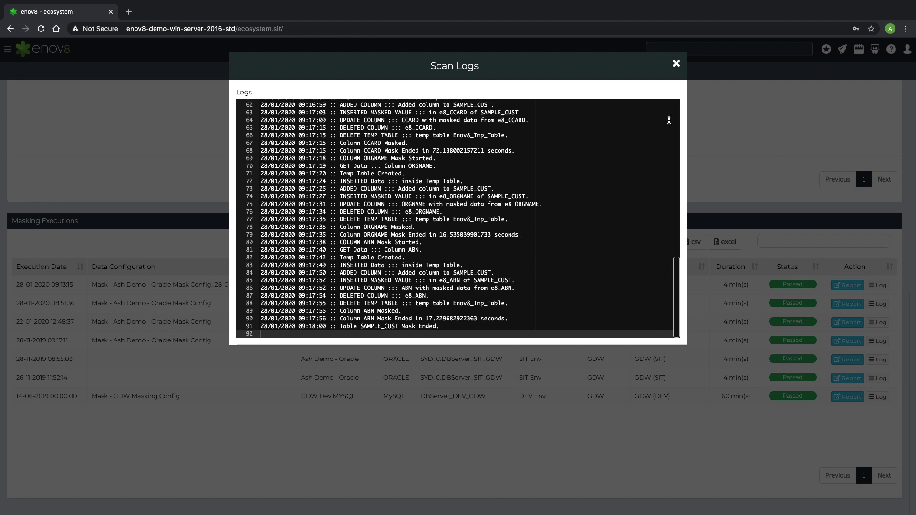
{"action": "left_click", "coordinate": [677, 64]}
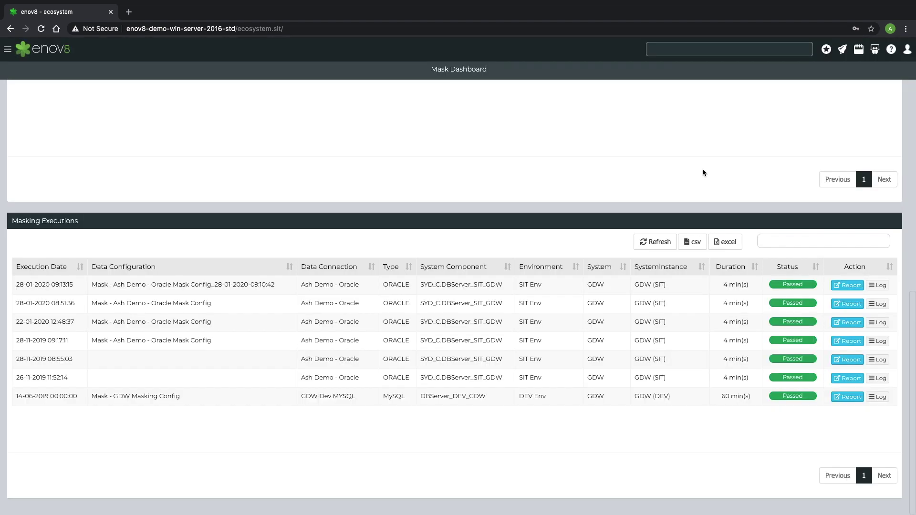
{"action": "left_click", "coordinate": [848, 286]}
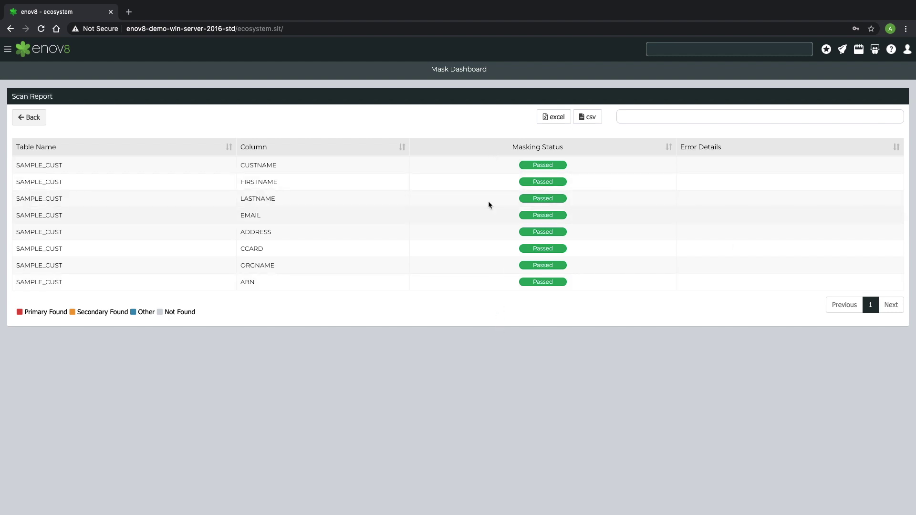
{"action": "left_click", "coordinate": [30, 118]}
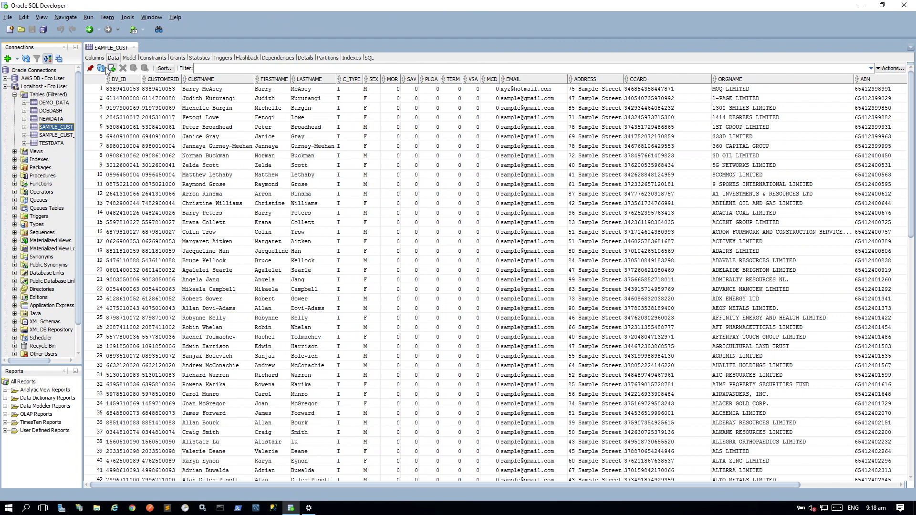
Switch to Oracle SQL Developer, refresh the SAMPLE_CUST data and compare it with the SAMPLE_CUST_ORIGINAL table.
{"action": "left_click", "coordinate": [101, 69]}
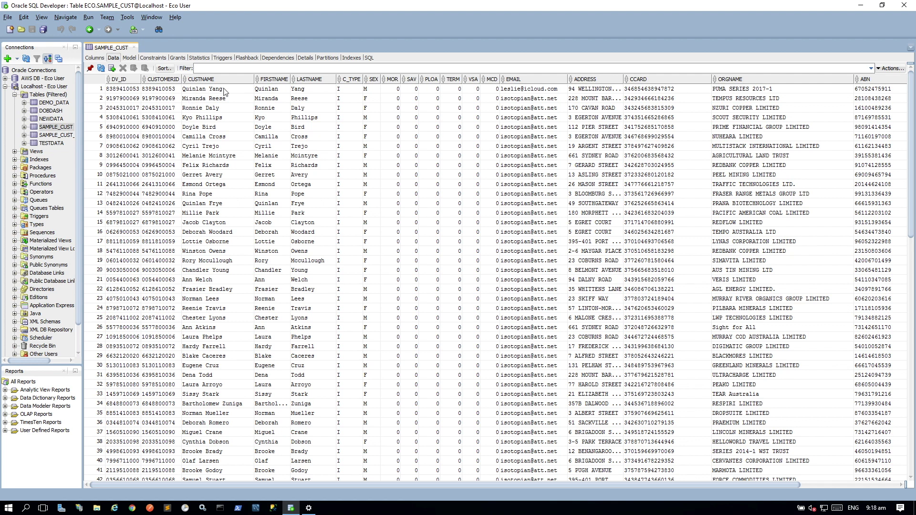
{"action": "left_click", "coordinate": [50, 135]}
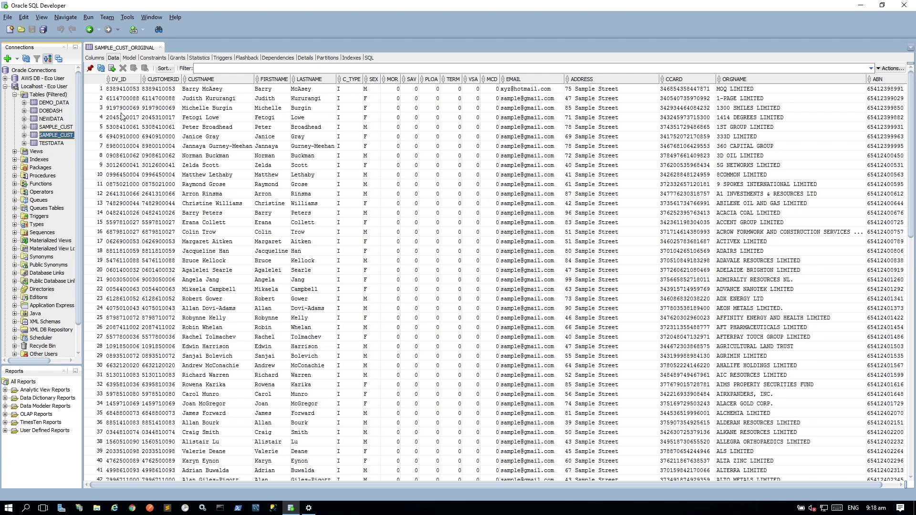
{"action": "left_click", "coordinate": [59, 127]}
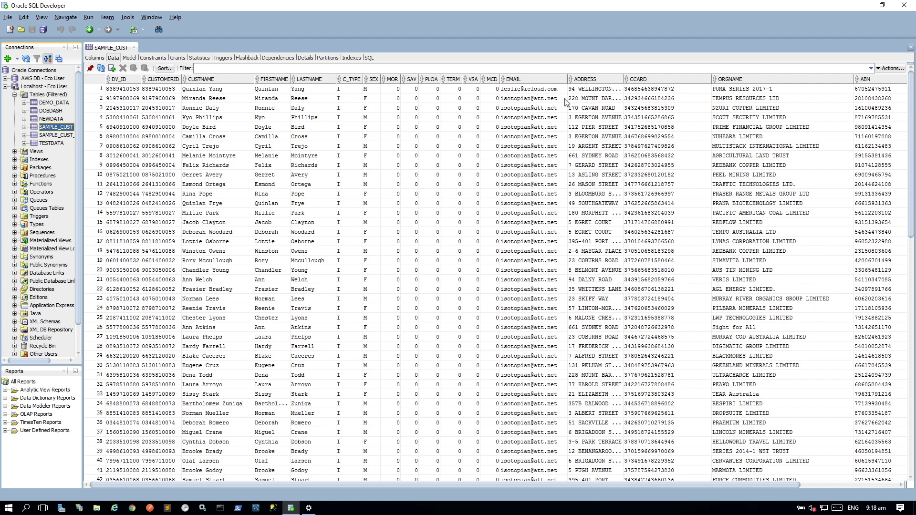
{"action": "left_click", "coordinate": [44, 136]}
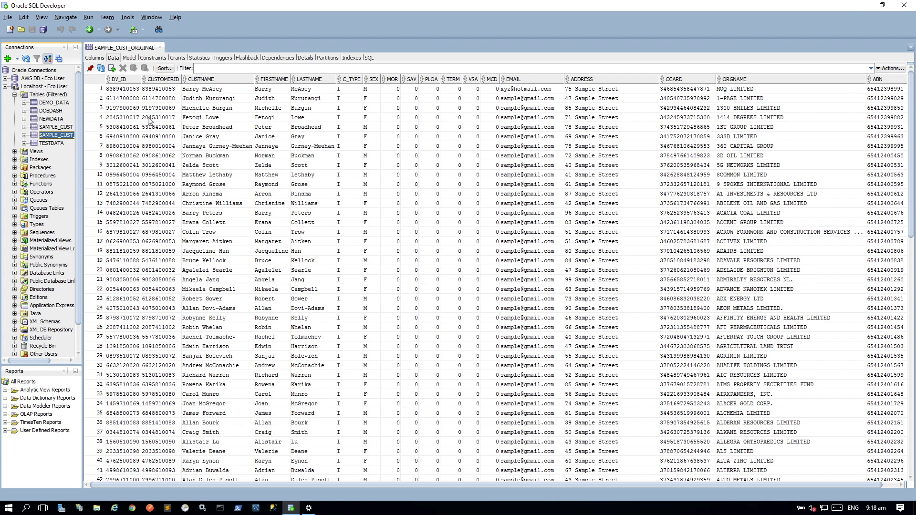
{"action": "left_click", "coordinate": [55, 127]}
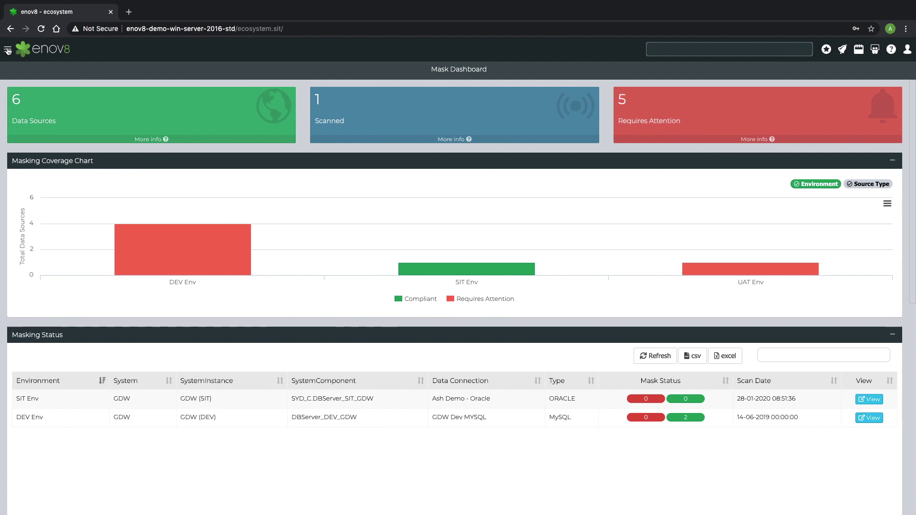
Return to enov8 and execute a validation scan on SYD_C.DBServer_SIT_GDW using the Oracle Validate Config without the Original Prod suffix.
{"action": "left_click", "coordinate": [8, 49]}
{"action": "left_click", "coordinate": [8, 225]}
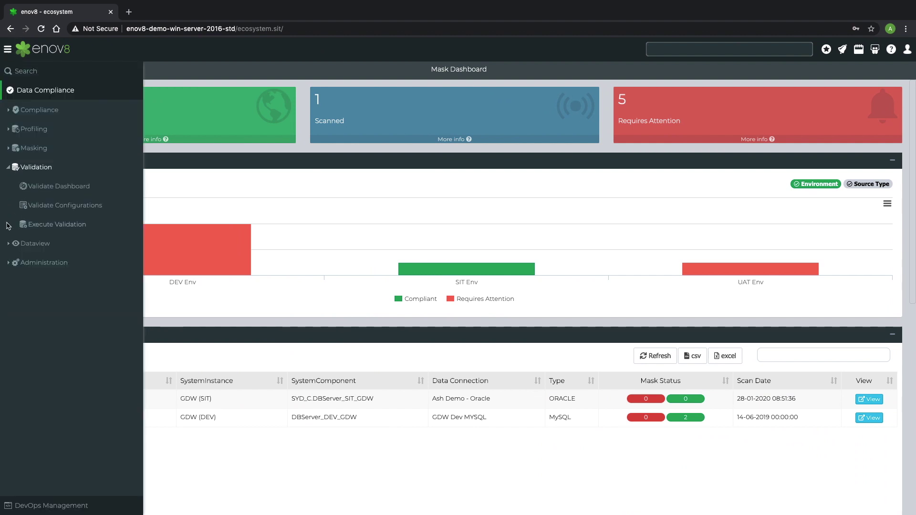
{"action": "left_click", "coordinate": [43, 225]}
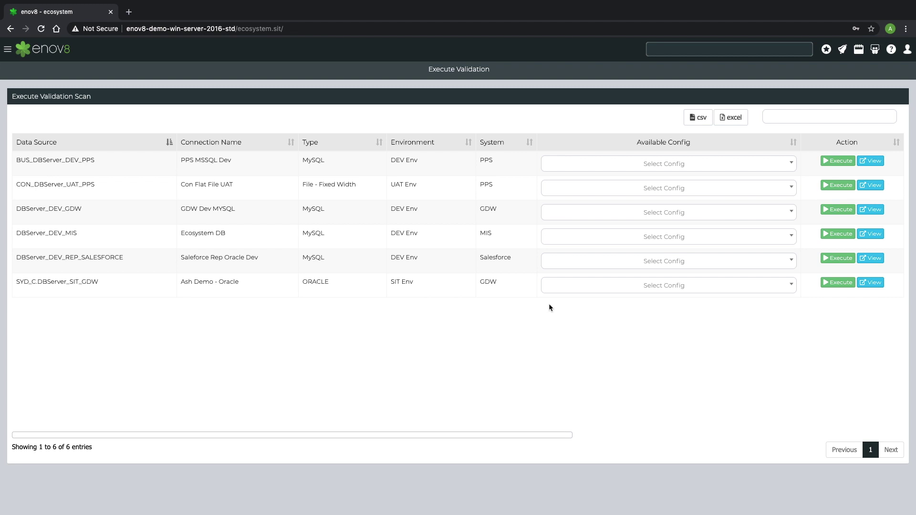
{"action": "left_click", "coordinate": [581, 287]}
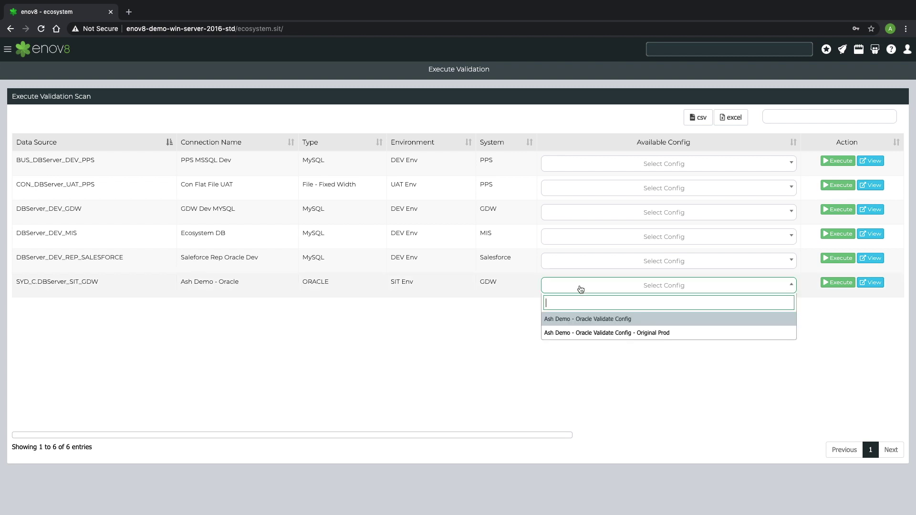
{"action": "left_click", "coordinate": [588, 323]}
{"action": "left_click", "coordinate": [834, 284]}
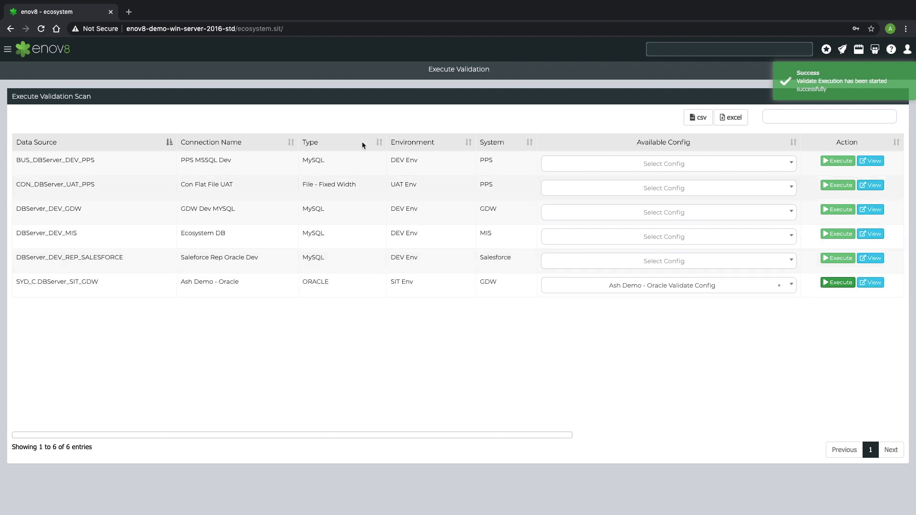
{"action": "left_click", "coordinate": [7, 49]}
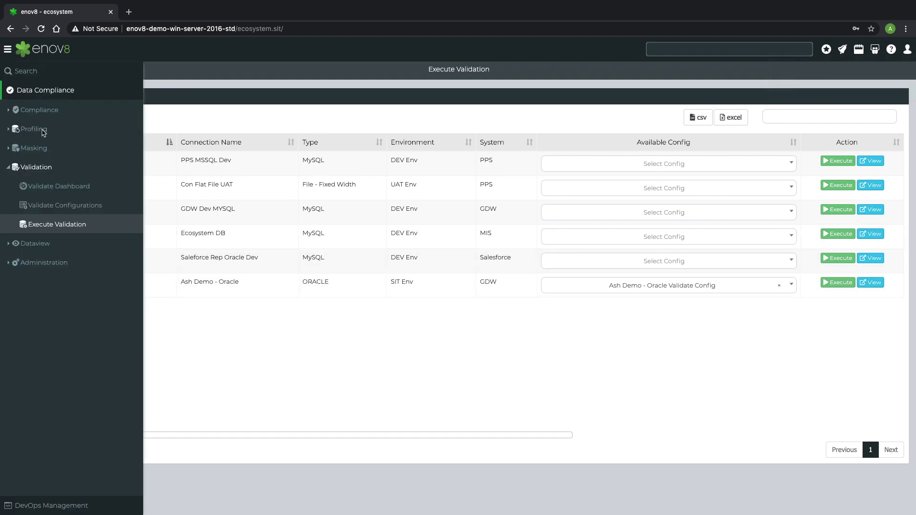
{"action": "left_click", "coordinate": [57, 186]}
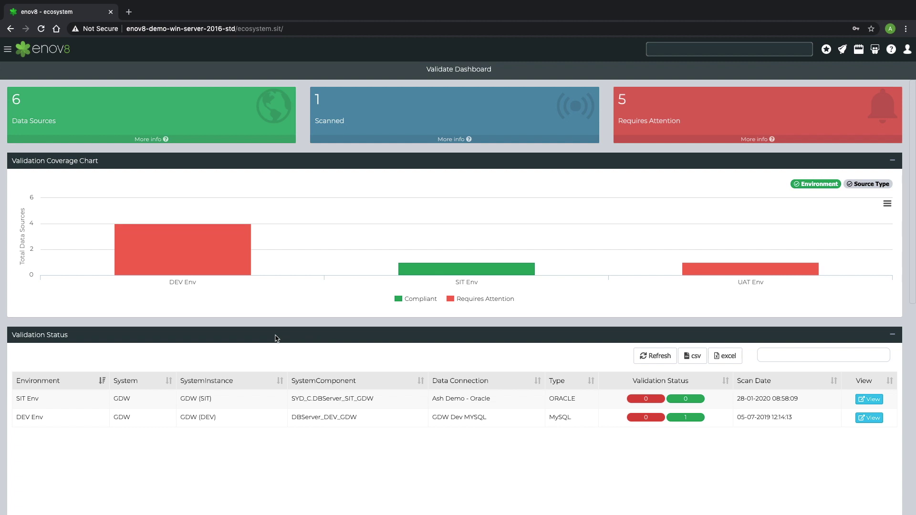
{"action": "scroll", "coordinate": [276, 337], "scroll_direction": "down", "scroll_amount": 6}
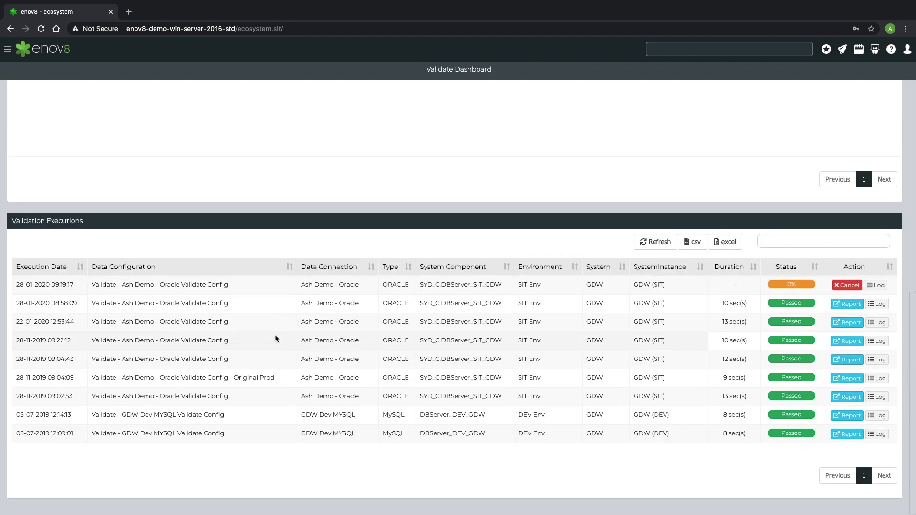
{"action": "left_click", "coordinate": [674, 244]}
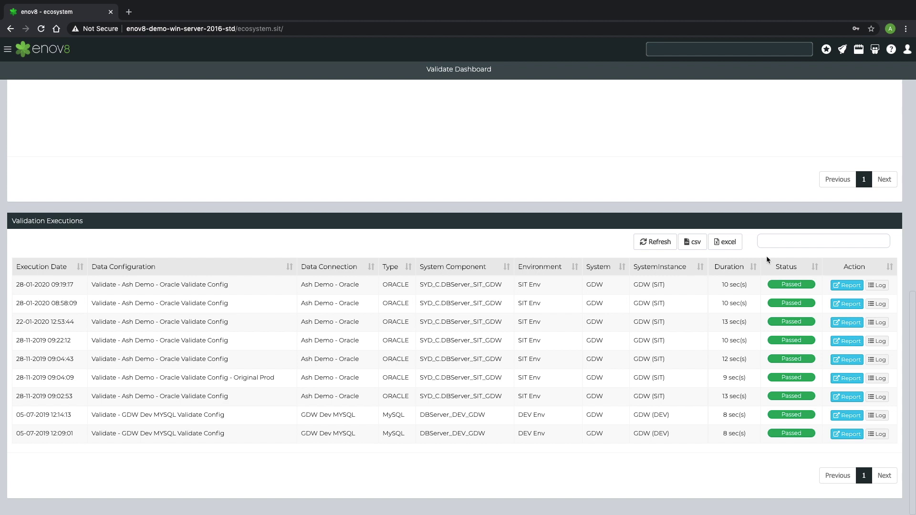
{"action": "left_click", "coordinate": [843, 285]}
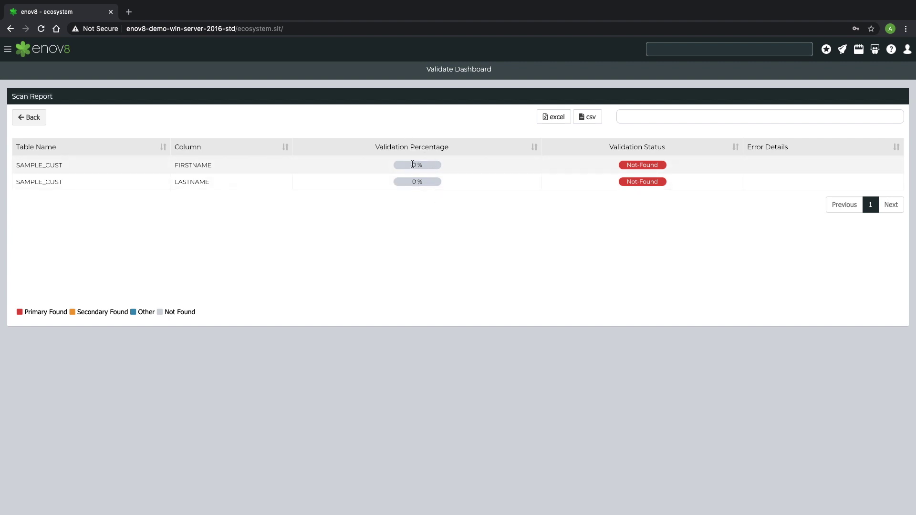
{"action": "left_click", "coordinate": [40, 119]}
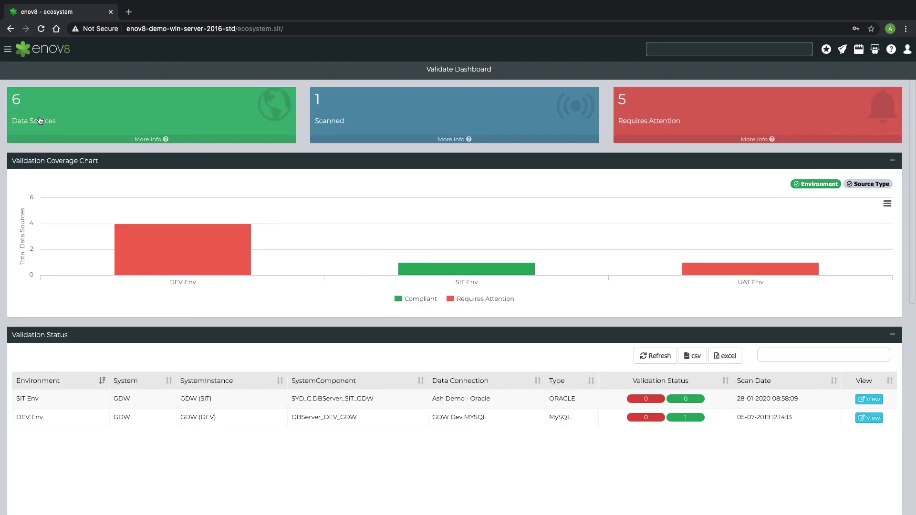
{"action": "scroll", "coordinate": [505, 387], "scroll_direction": "down", "scroll_amount": 8}
{"action": "scroll", "coordinate": [505, 385], "scroll_direction": "down", "scroll_amount": 1}
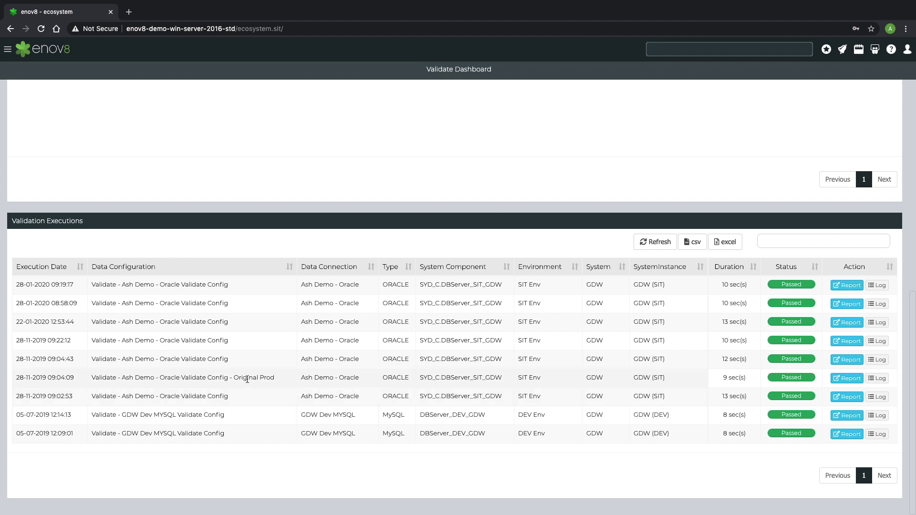
{"action": "left_click", "coordinate": [846, 378]}
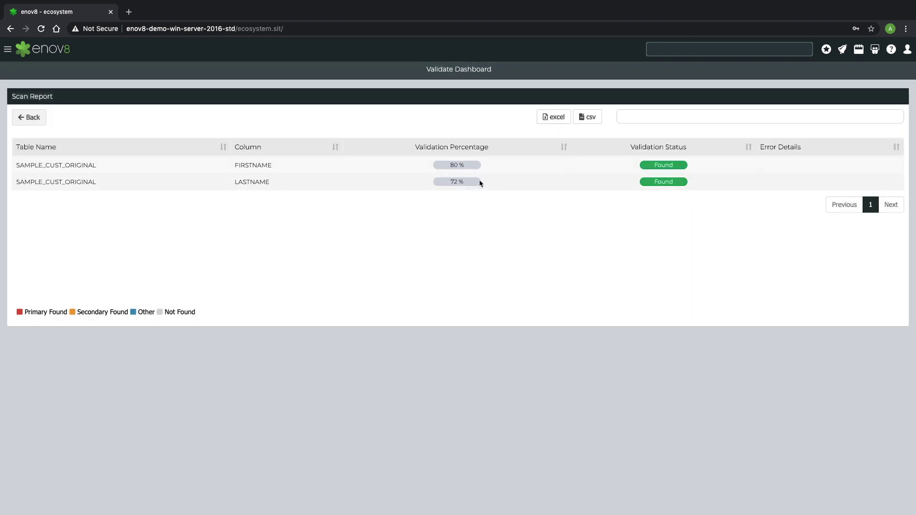
{"action": "left_click", "coordinate": [29, 117]}
In Validation Pattern Management, execute a pattern search on the LASTNAME column of SAMPLE_CUST_ORIGINAL in the Oracle demo data source.
{"action": "left_click", "coordinate": [8, 49]}
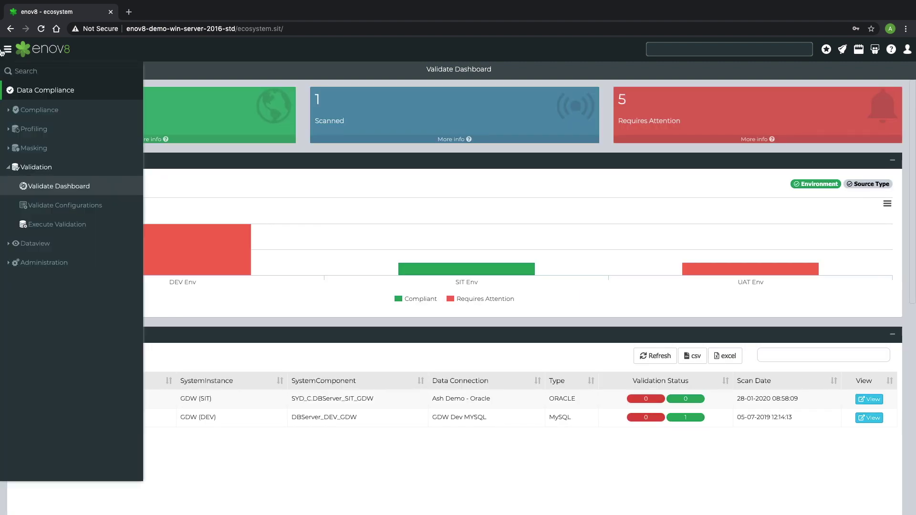
{"action": "left_click", "coordinate": [46, 262]}
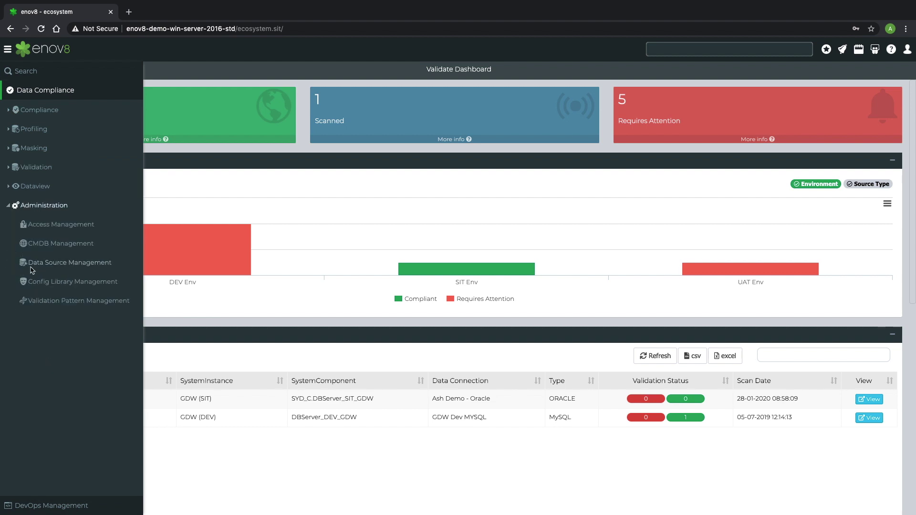
{"action": "left_click", "coordinate": [62, 300]}
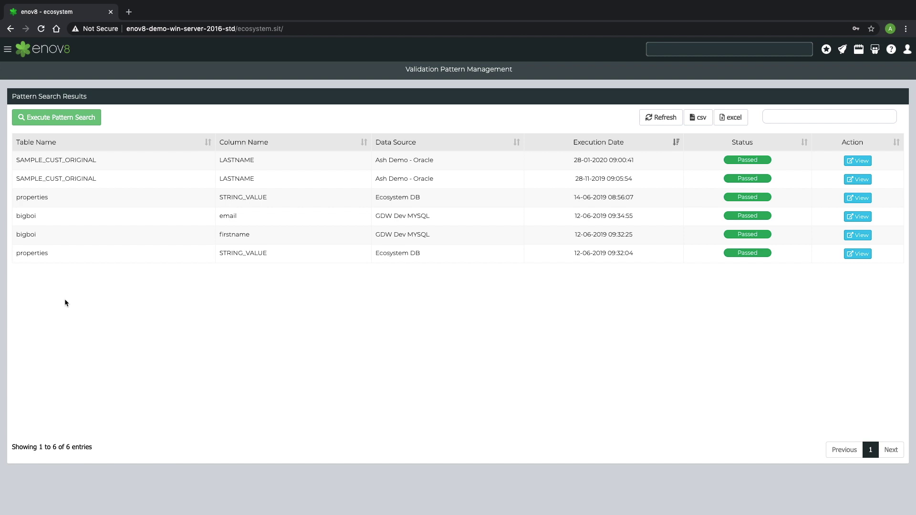
{"action": "left_click", "coordinate": [74, 117]}
{"action": "left_click", "coordinate": [428, 108]}
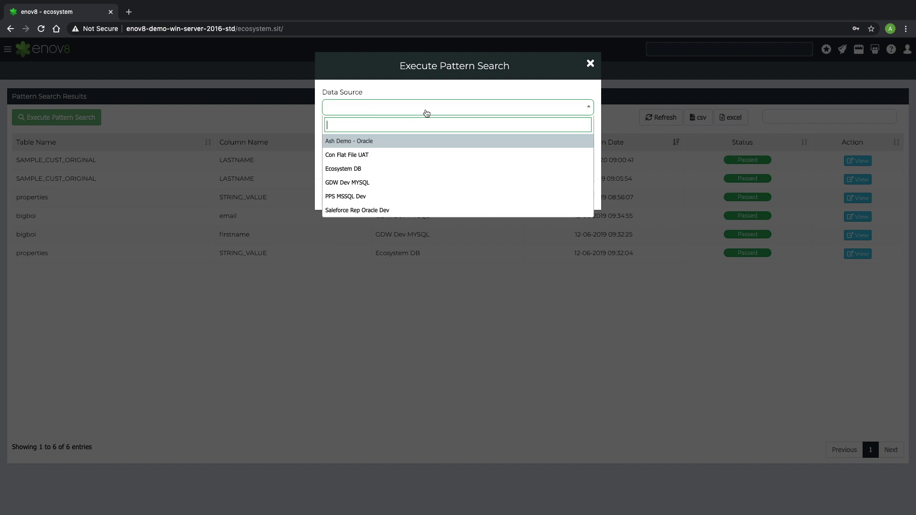
{"action": "left_click", "coordinate": [382, 143]}
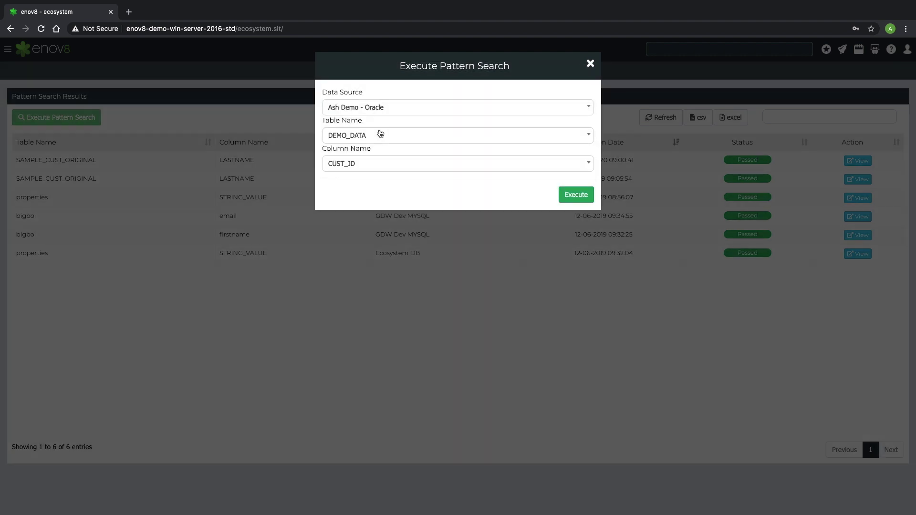
{"action": "left_click", "coordinate": [380, 133]}
{"action": "left_click", "coordinate": [378, 222]}
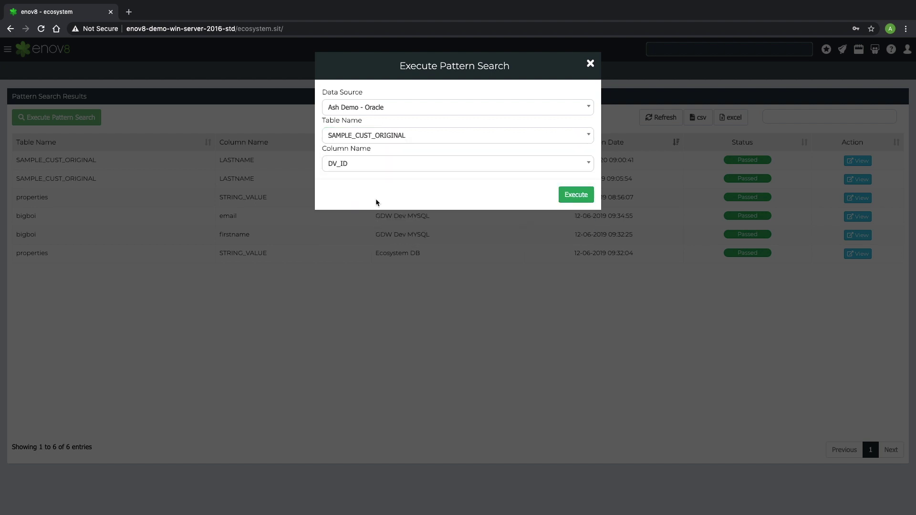
{"action": "left_click", "coordinate": [372, 165]}
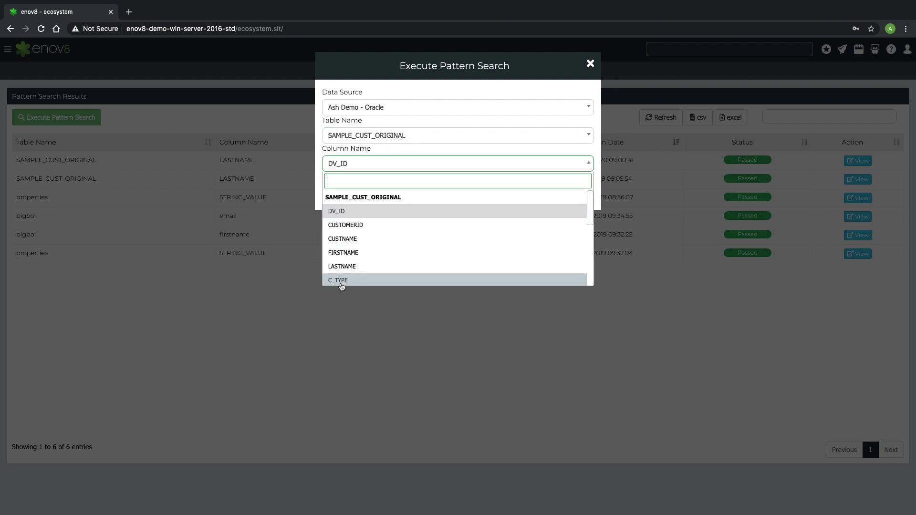
{"action": "left_click", "coordinate": [340, 267]}
{"action": "left_click", "coordinate": [592, 198]}
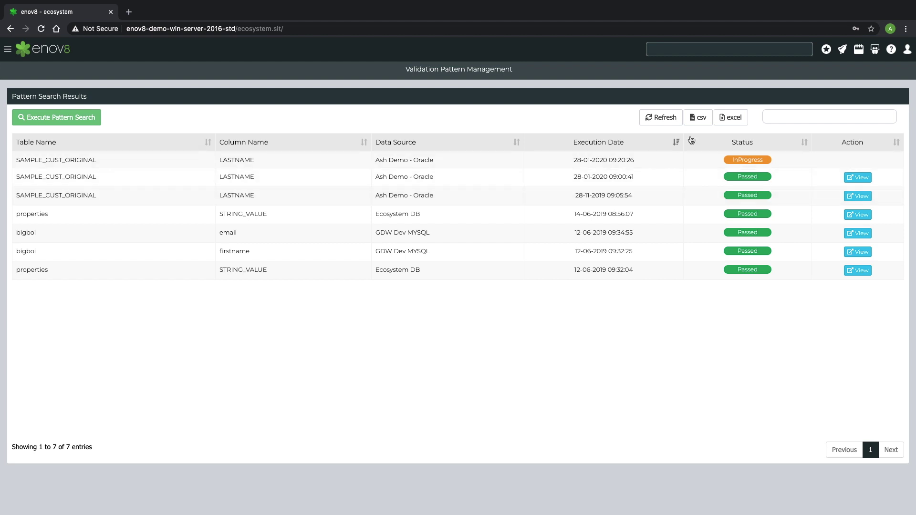
{"action": "left_click", "coordinate": [675, 118]}
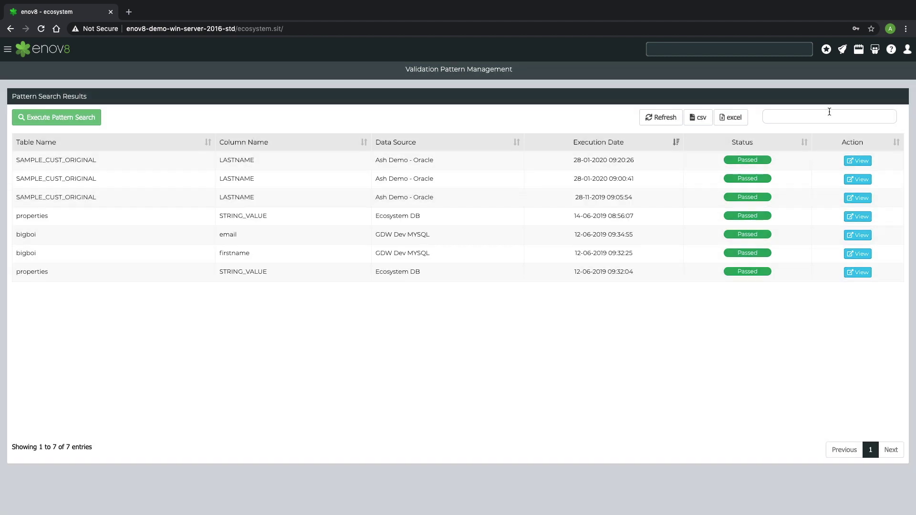
{"action": "left_click", "coordinate": [859, 161]}
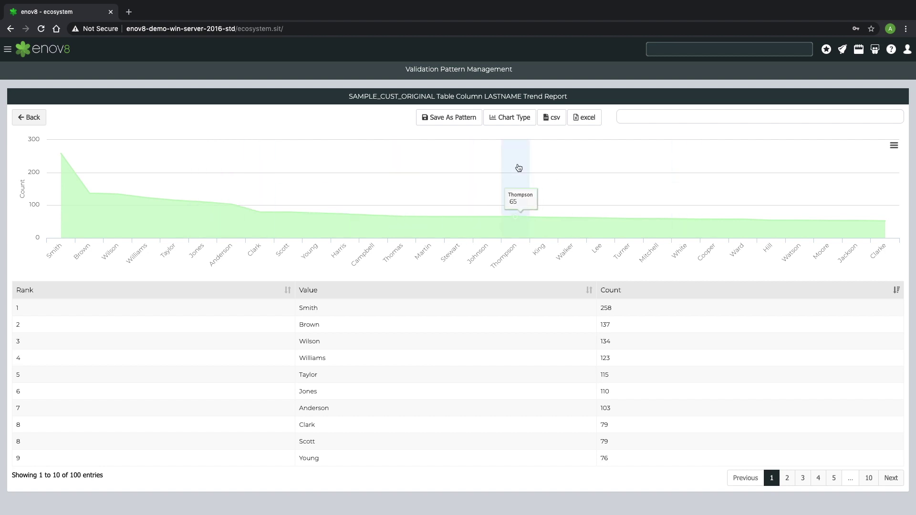
Review the category options offered for saving the LASTNAME trend as a validation pattern, then close the dialog without saving.
{"action": "left_click", "coordinate": [434, 120]}
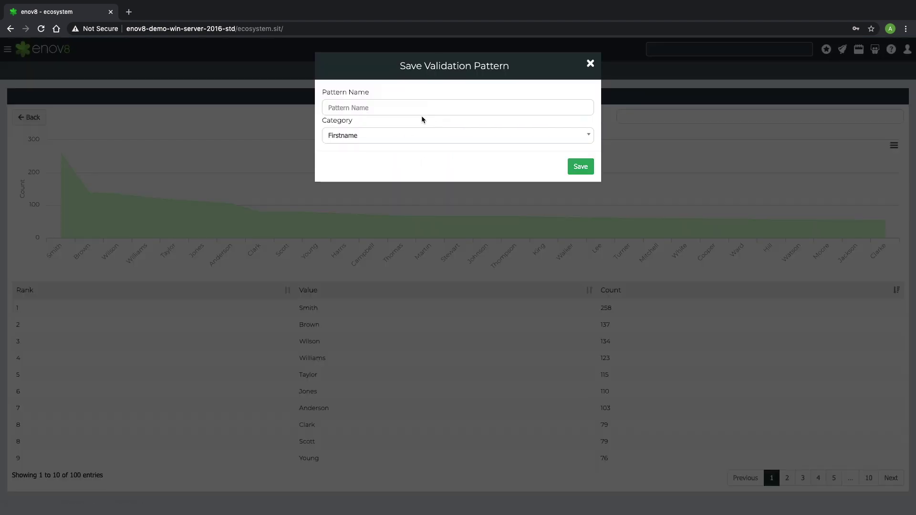
{"action": "left_click", "coordinate": [413, 138]}
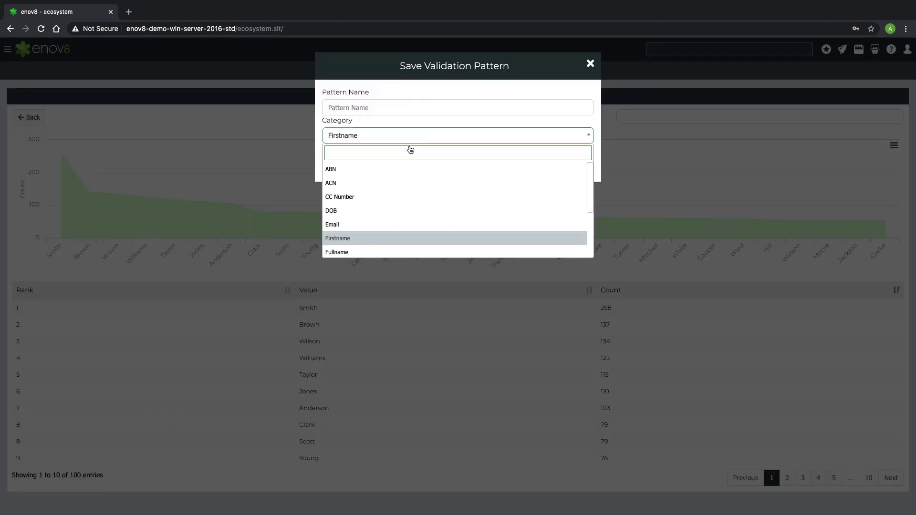
{"action": "scroll", "coordinate": [398, 227], "scroll_direction": "down", "scroll_amount": 1}
{"action": "scroll", "coordinate": [398, 228], "scroll_direction": "down", "scroll_amount": 1}
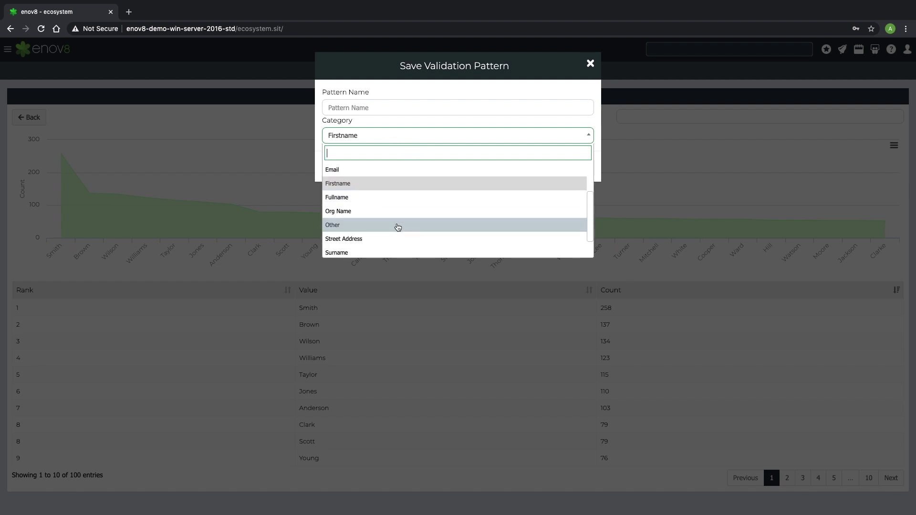
{"action": "left_click", "coordinate": [519, 74]}
{"action": "left_click", "coordinate": [591, 65]}
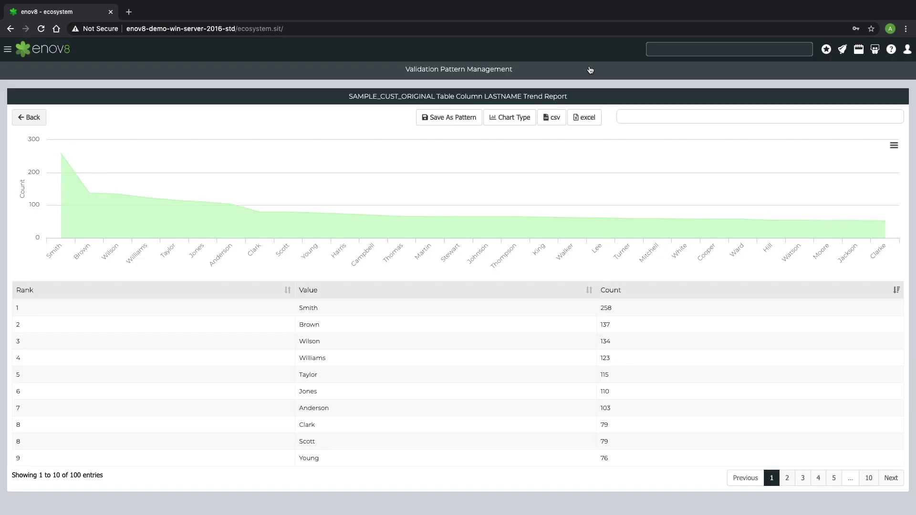
In the Dataview View Configuration, inspect the Oracle demo data SQL definition and its Public View options without changing them.
{"action": "left_click", "coordinate": [8, 50]}
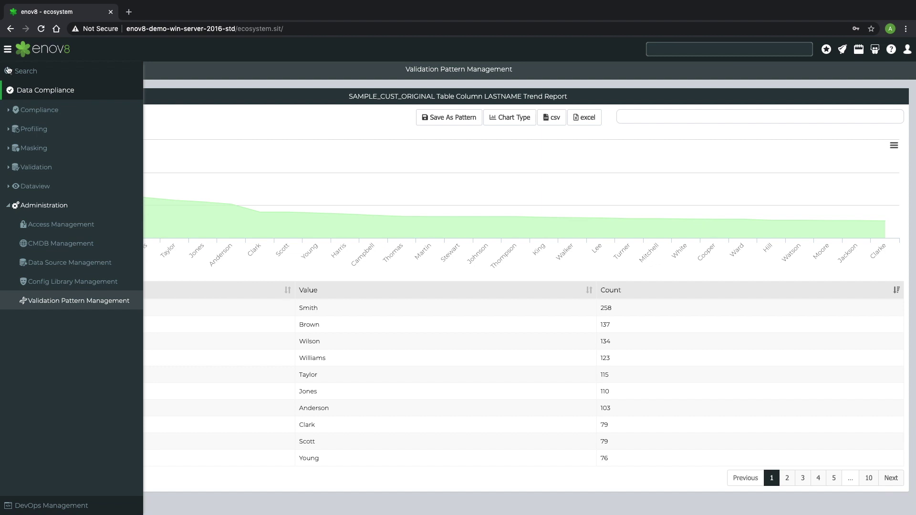
{"action": "left_click", "coordinate": [8, 187]}
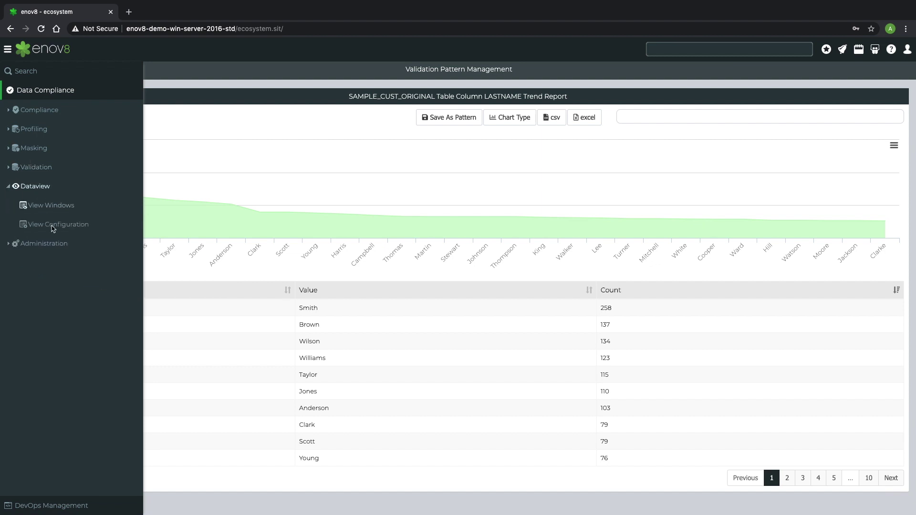
{"action": "left_click", "coordinate": [56, 223]}
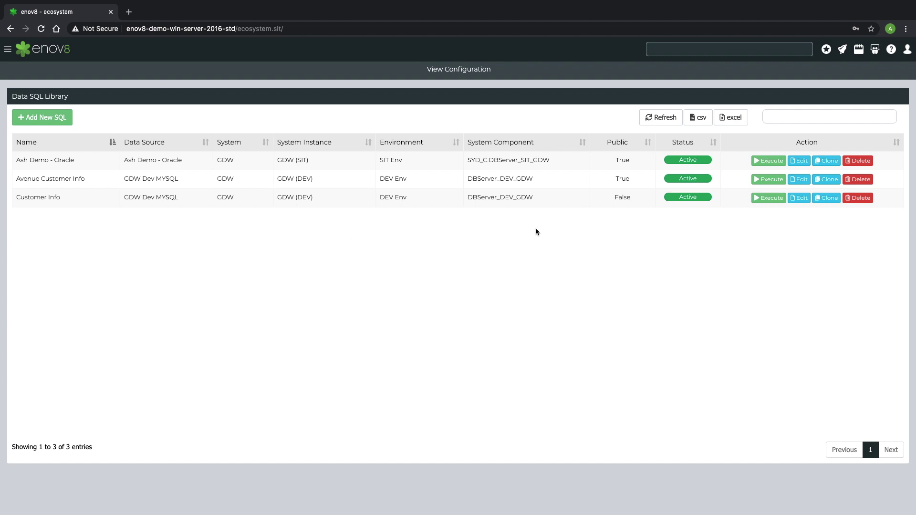
{"action": "left_click", "coordinate": [805, 161]}
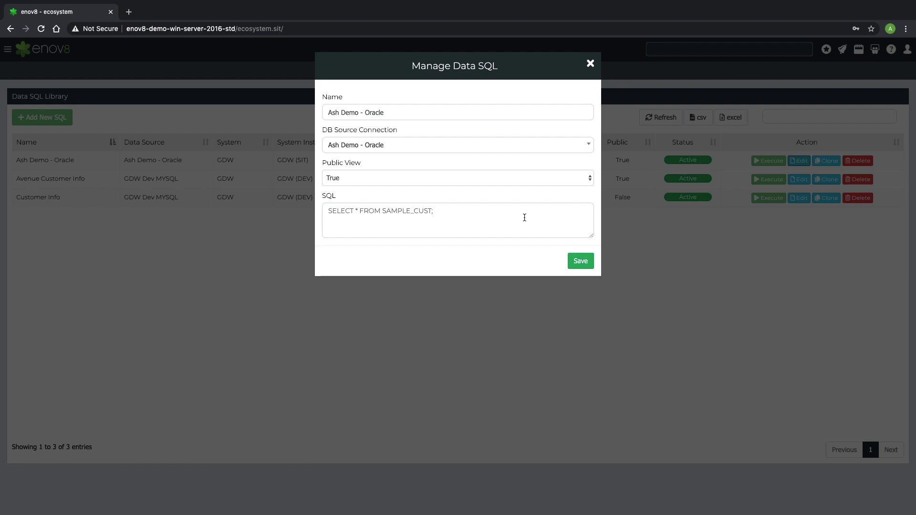
{"action": "left_click", "coordinate": [523, 179]}
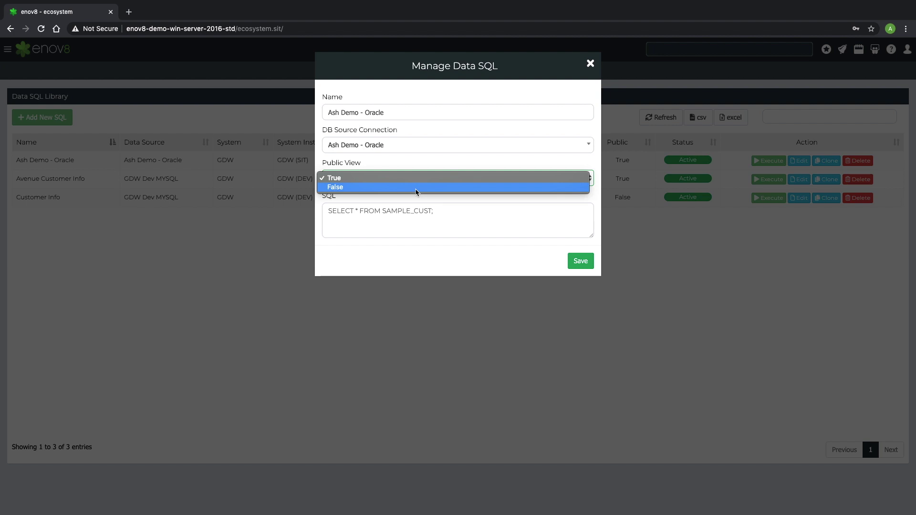
{"action": "left_click", "coordinate": [411, 160]}
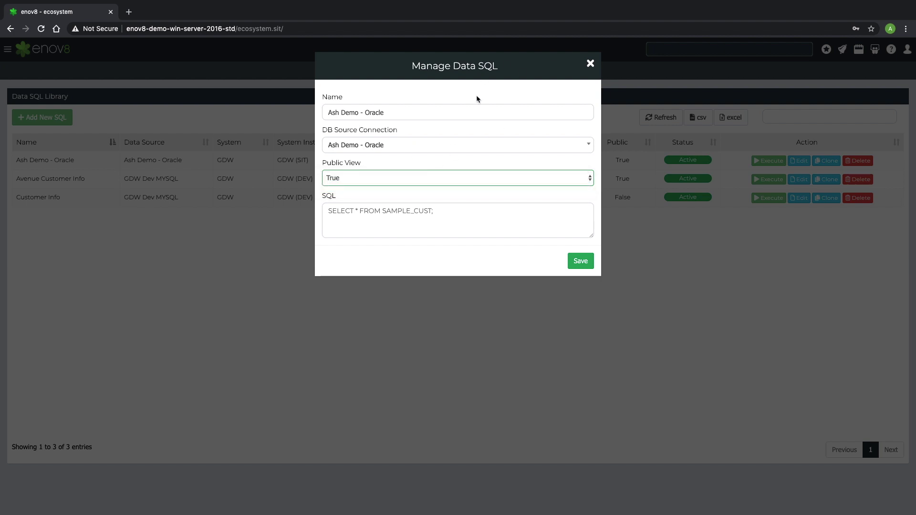
{"action": "left_click", "coordinate": [591, 63]}
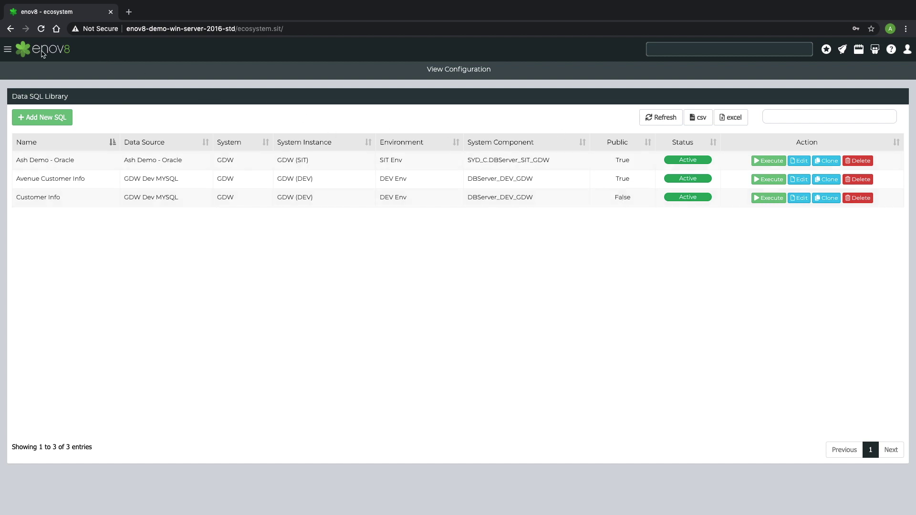
Execute the public Oracle demo SQL from View Windows and filter the SEX column of the results by F.
{"action": "left_click", "coordinate": [9, 49]}
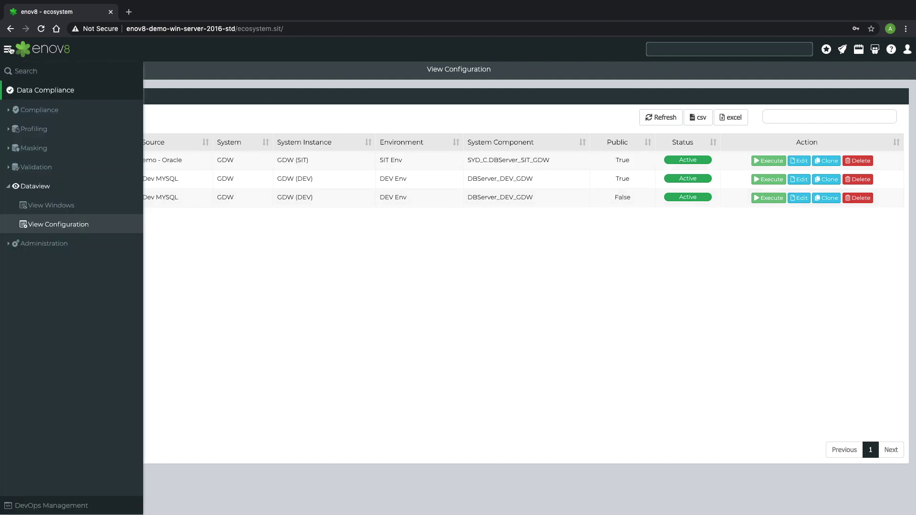
{"action": "left_click", "coordinate": [55, 205]}
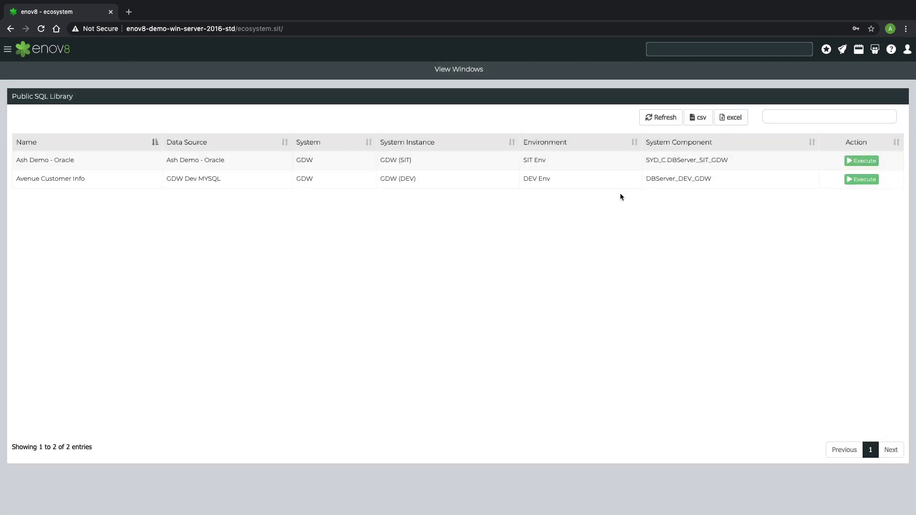
{"action": "left_click", "coordinate": [849, 161]}
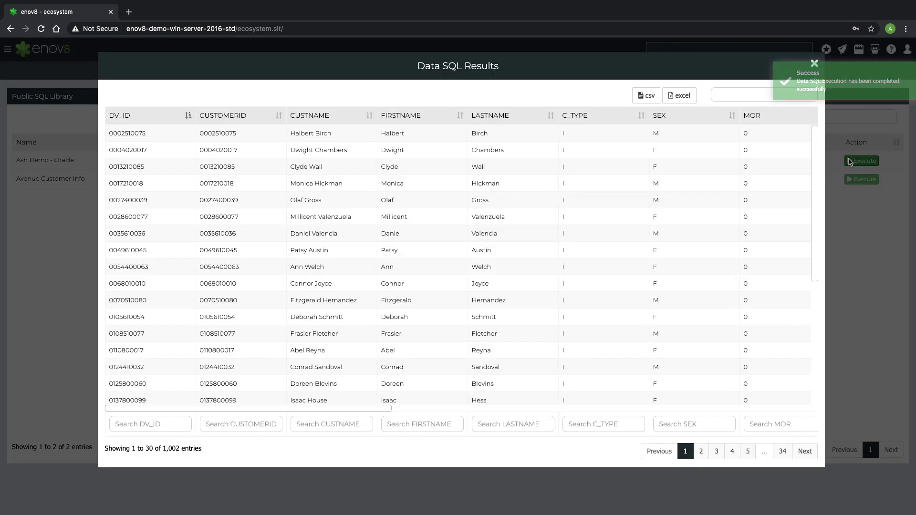
{"action": "left_click", "coordinate": [668, 424]}
{"action": "type", "text": "F"}
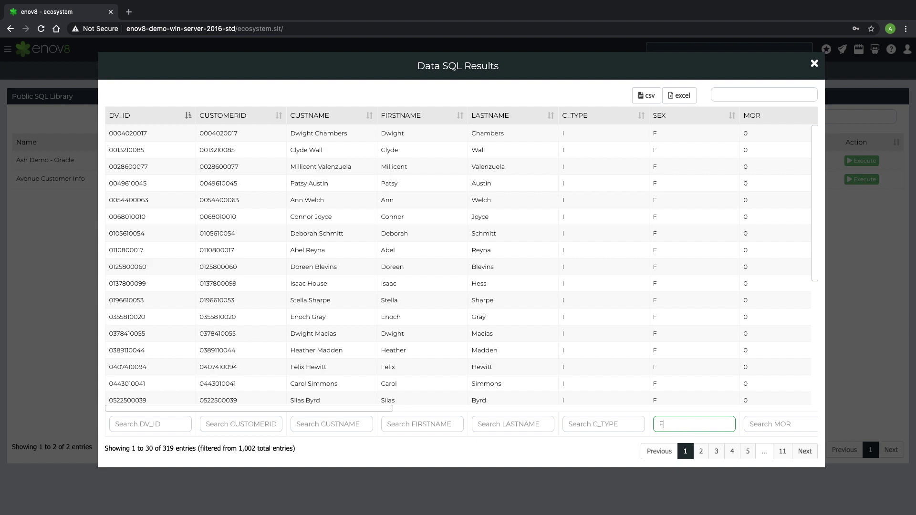
Filter the CCARD column of the SQL results by 37, review the matching customer rows and close the results.
{"action": "scroll", "coordinate": [683, 360], "scroll_direction": "right", "scroll_amount": 3}
{"action": "scroll", "coordinate": [684, 365], "scroll_direction": "right", "scroll_amount": 5}
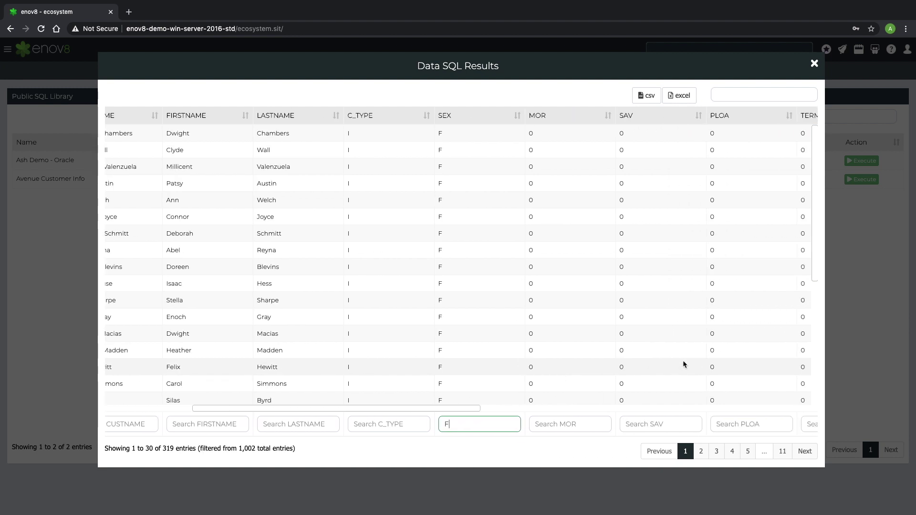
{"action": "scroll", "coordinate": [684, 364], "scroll_direction": "right", "scroll_amount": 8}
{"action": "scroll", "coordinate": [683, 365], "scroll_direction": "right", "scroll_amount": 10}
{"action": "left_click", "coordinate": [706, 423]}
{"action": "type", "text": "37"}
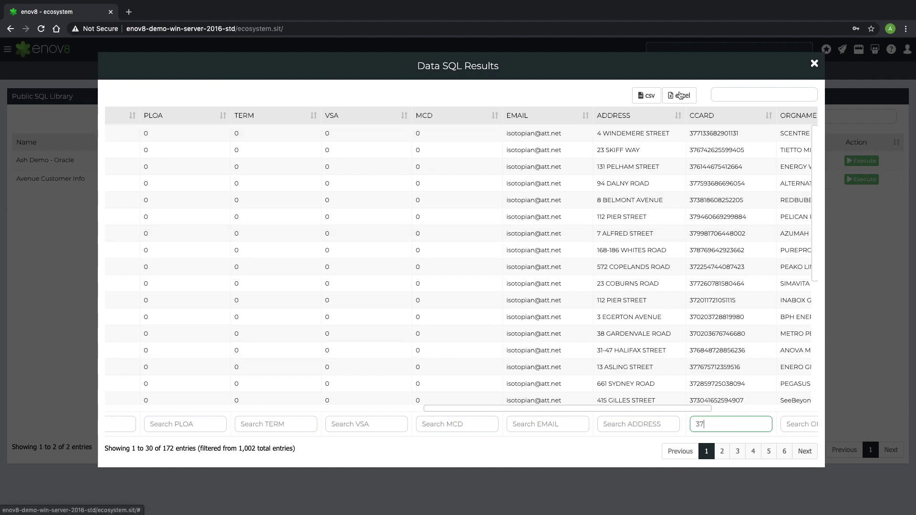
{"action": "scroll", "coordinate": [401, 250], "scroll_direction": "left", "scroll_amount": 10}
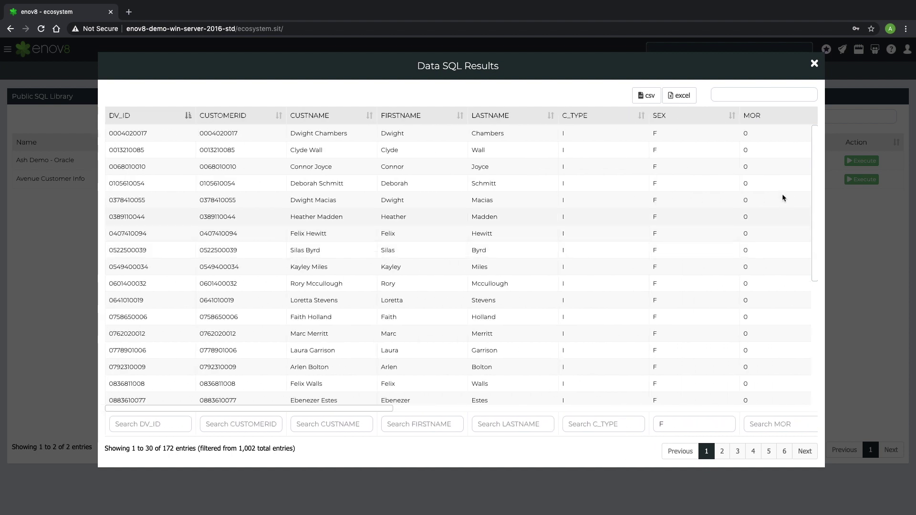
{"action": "left_click", "coordinate": [814, 65]}
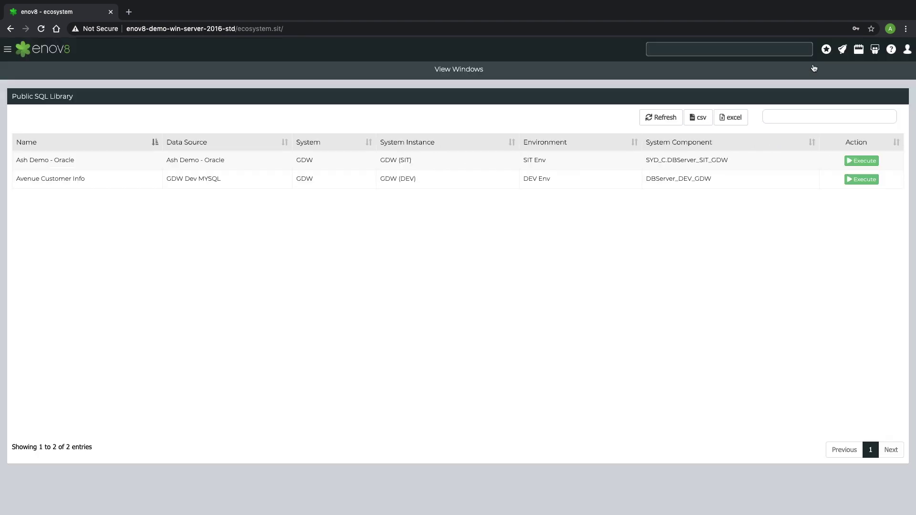
Review the profiled, masked and validated status of each data source on the Compliance Dashboard.
{"action": "left_click", "coordinate": [8, 49]}
{"action": "left_click", "coordinate": [39, 111]}
{"action": "left_click", "coordinate": [40, 129]}
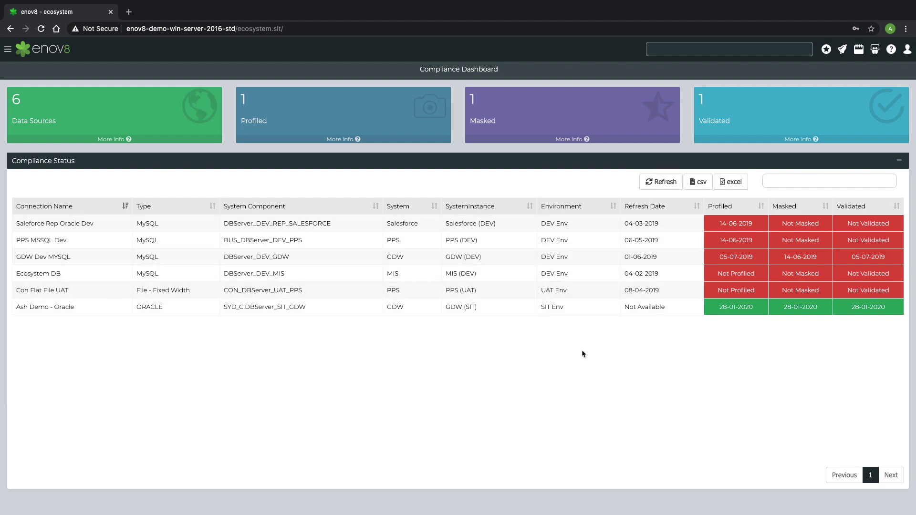
Examine the Compliance Heat Map for Masked, switch it to Profiled, and return to the home page.
{"action": "left_click", "coordinate": [7, 49]}
{"action": "left_click", "coordinate": [39, 168]}
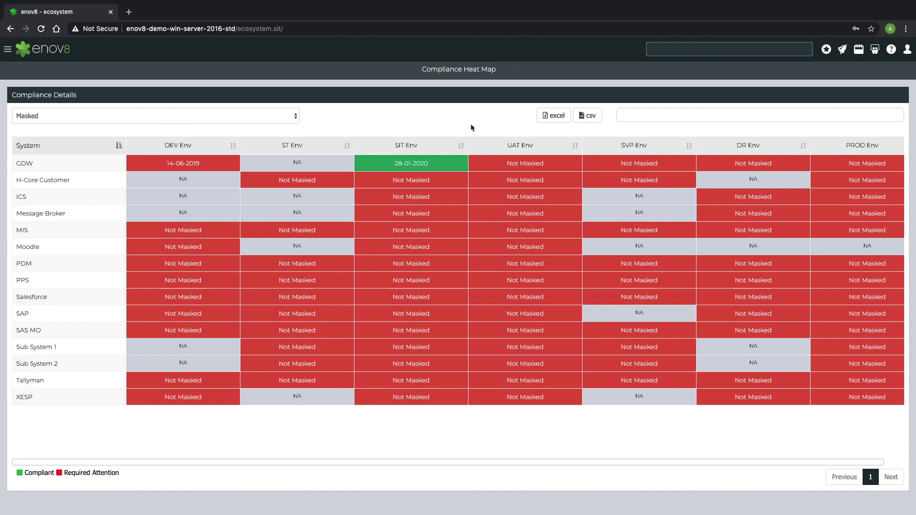
{"action": "left_click", "coordinate": [276, 120]}
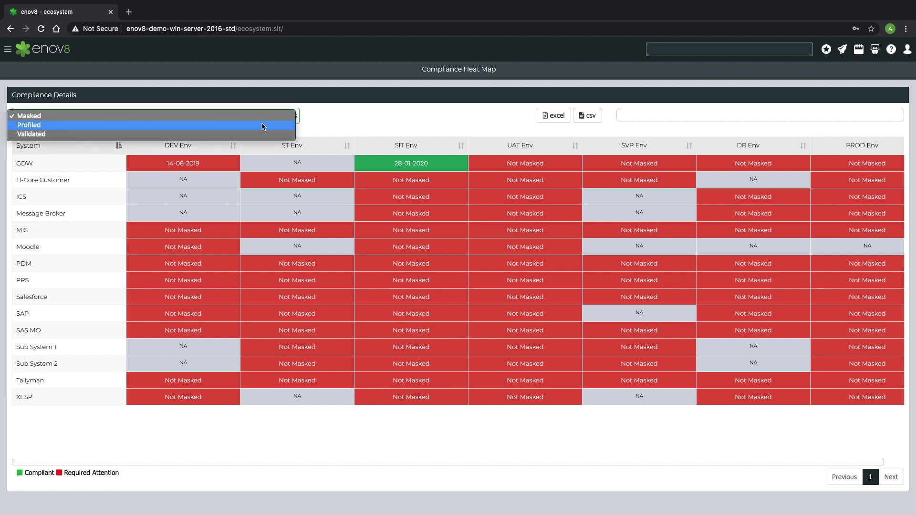
{"action": "left_click", "coordinate": [262, 126]}
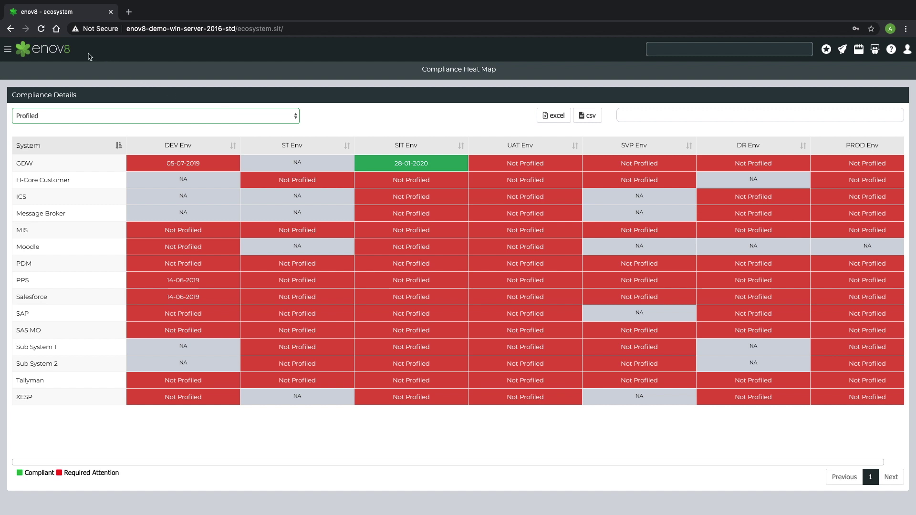
{"action": "left_click", "coordinate": [52, 51]}
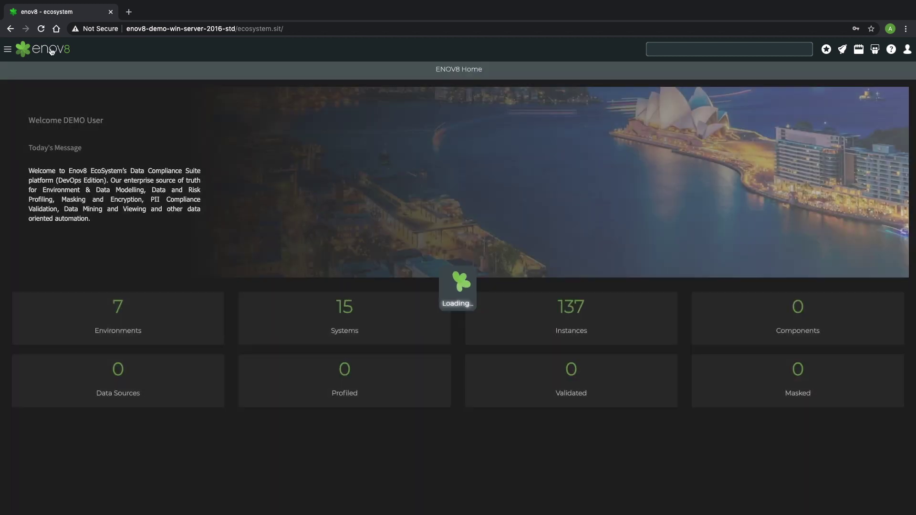